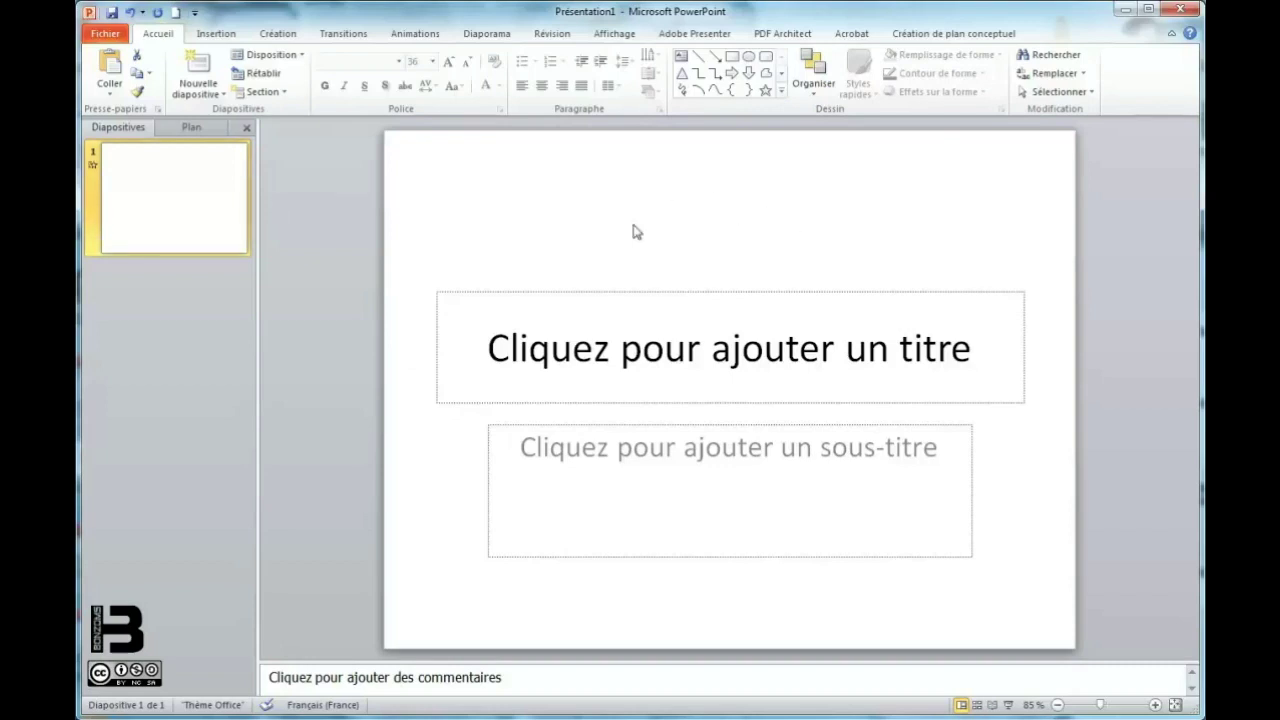
- Title the first slide 'Quizz sur l'alimentation' and delete the empty subtitle placeholder
{"action": "left_click", "coordinate": [730, 345]}
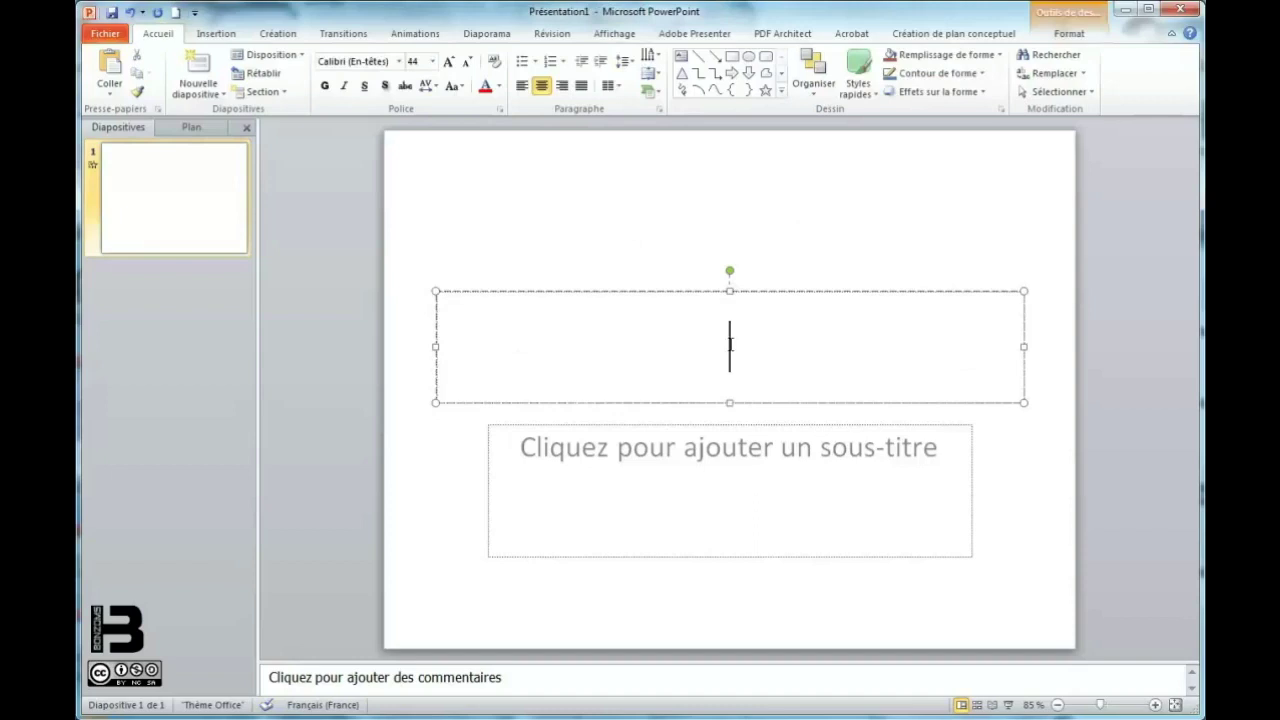
{"action": "type", "text": "Quizz sur l'alime"}
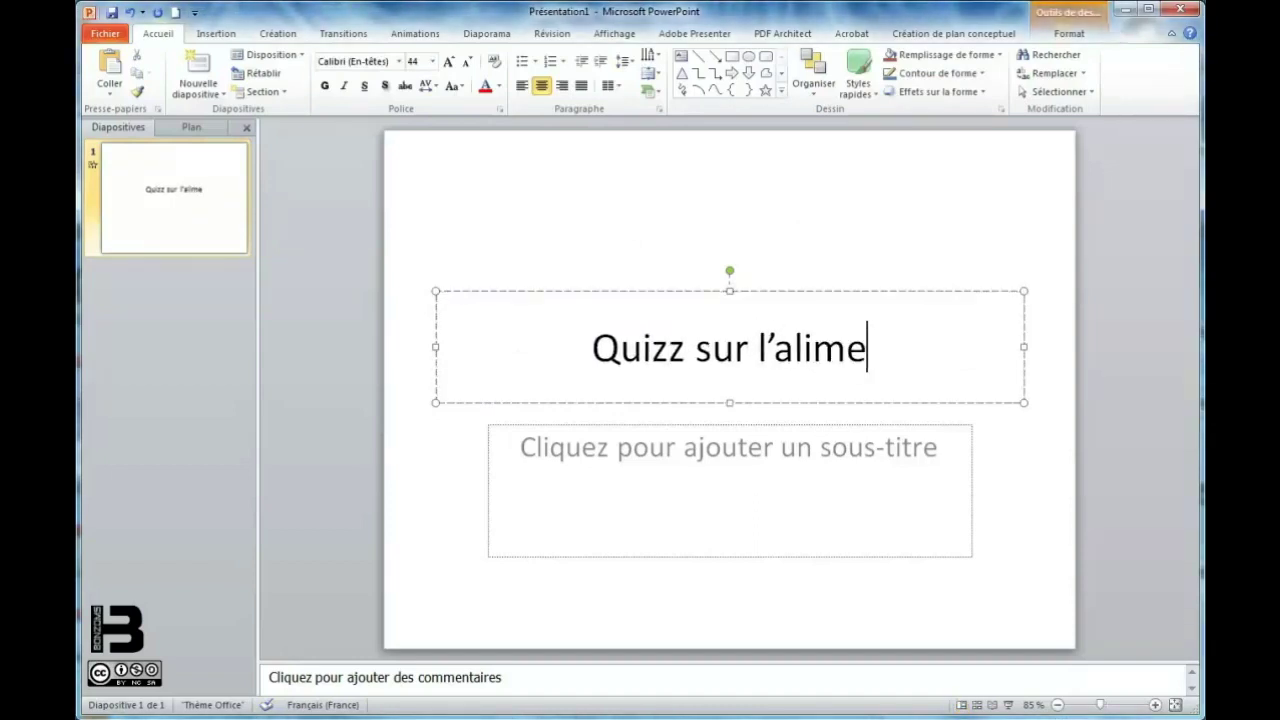
{"action": "type", "text": "ntation"}
{"action": "left_click", "coordinate": [746, 455]}
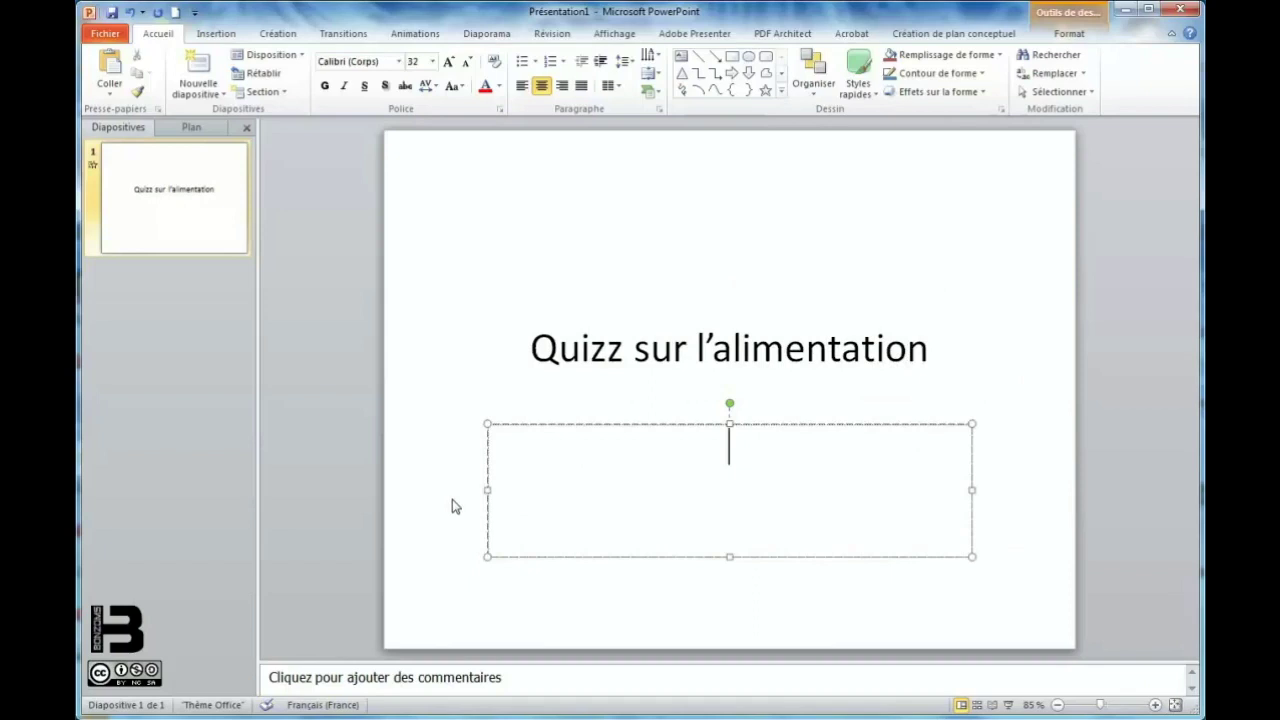
{"action": "left_click", "coordinate": [716, 424]}
{"action": "key", "text": "Delete"}
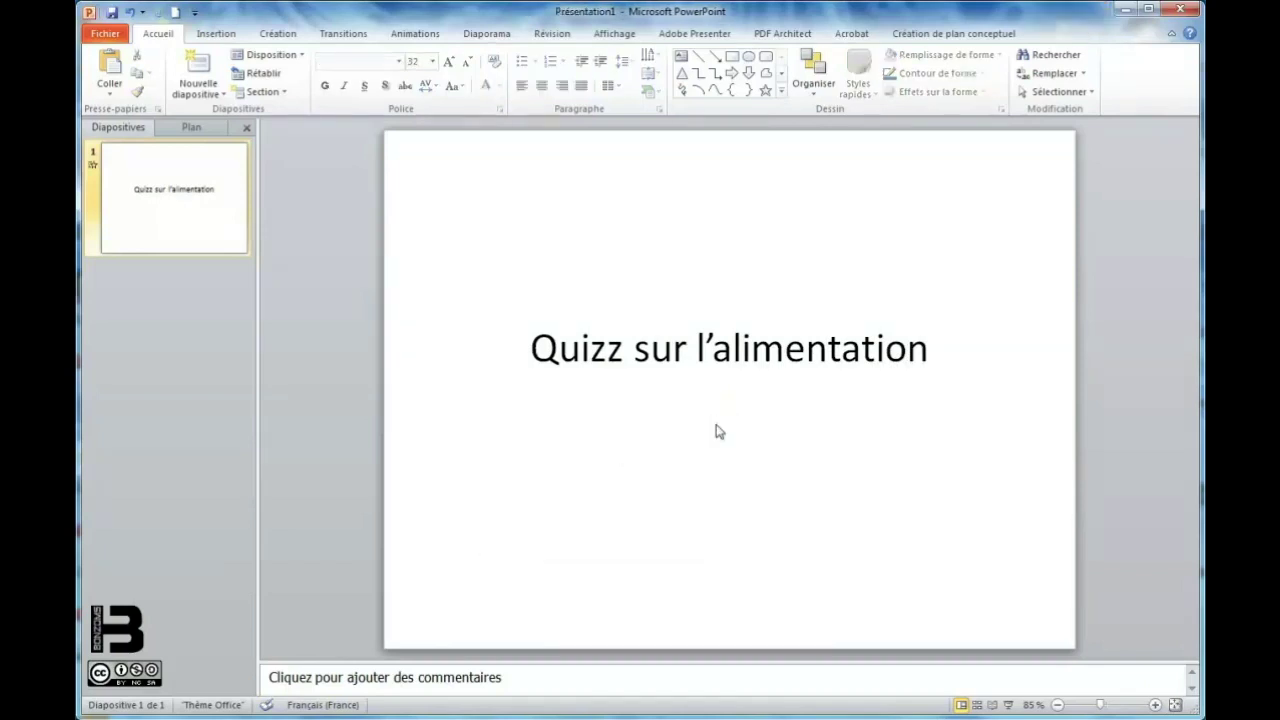
- Move the title box slightly lower on the slide
{"action": "left_click", "coordinate": [742, 352]}
{"action": "left_click_drag", "start_coordinate": [768, 291], "coordinate": [768, 318]}
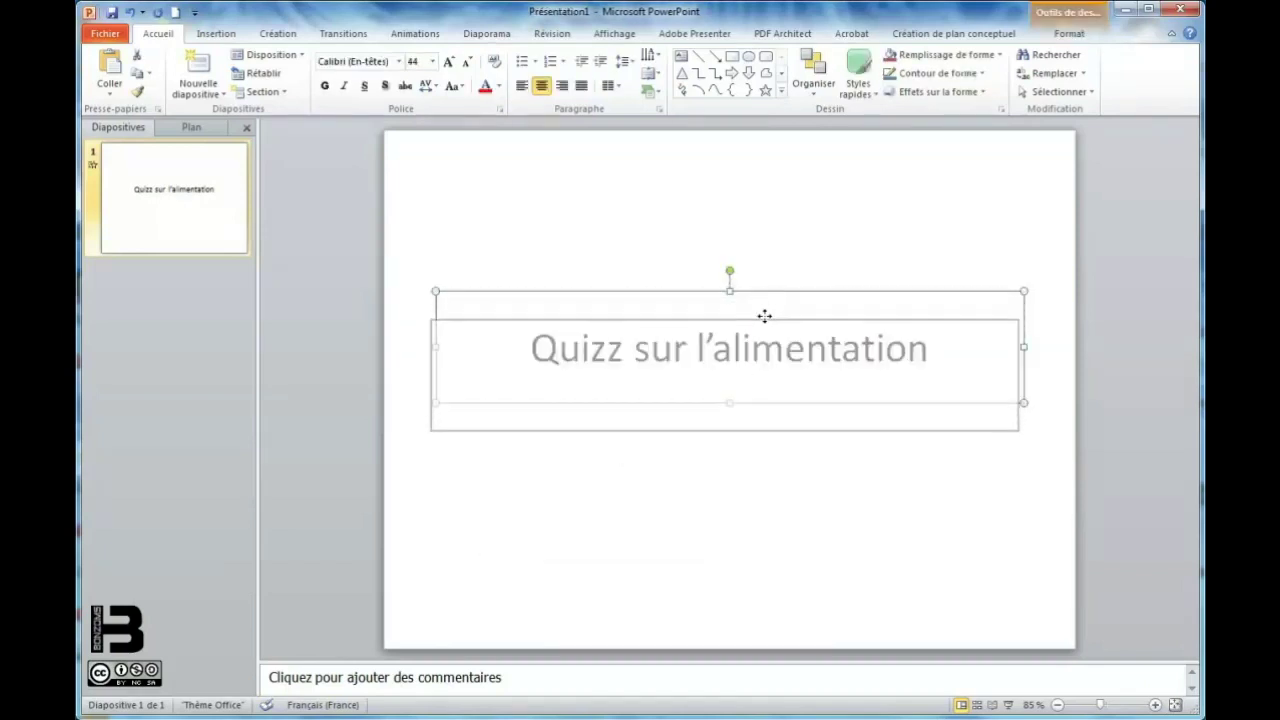
{"action": "left_click", "coordinate": [826, 259]}
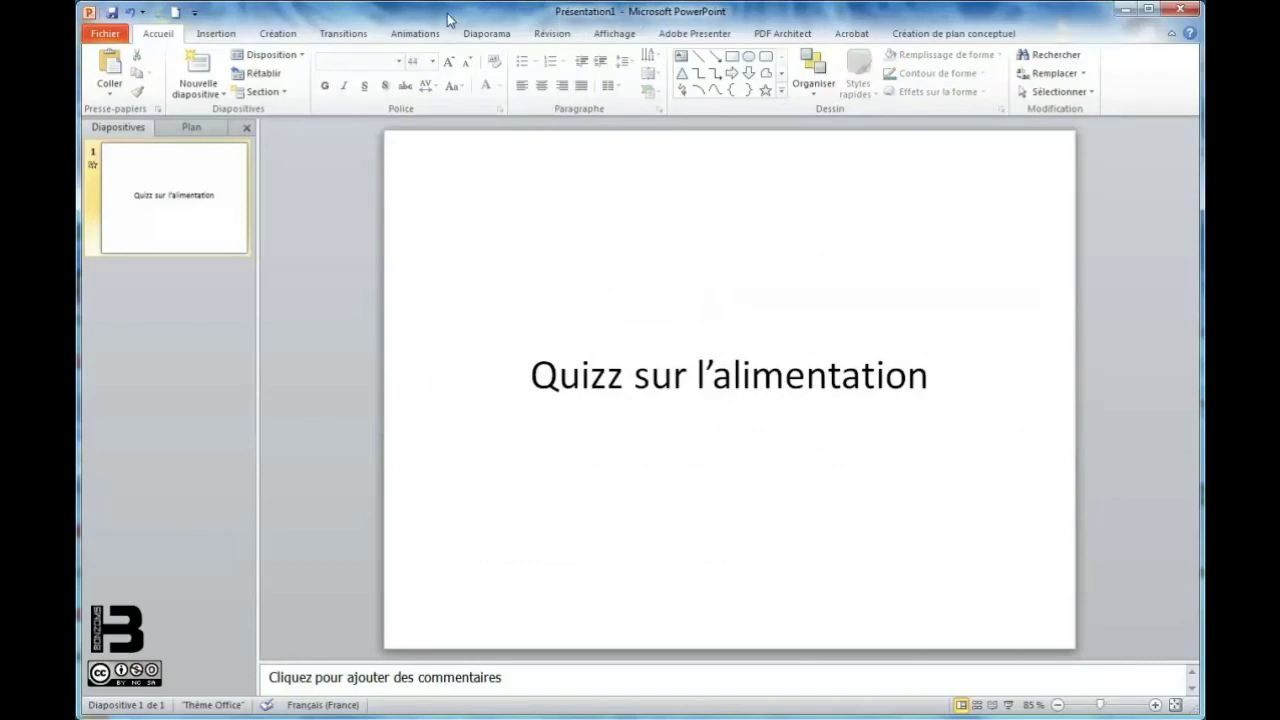
- Apply the first theme in the Création gallery, the dark Jeux-questionnaire theme
{"action": "left_click", "coordinate": [280, 36]}
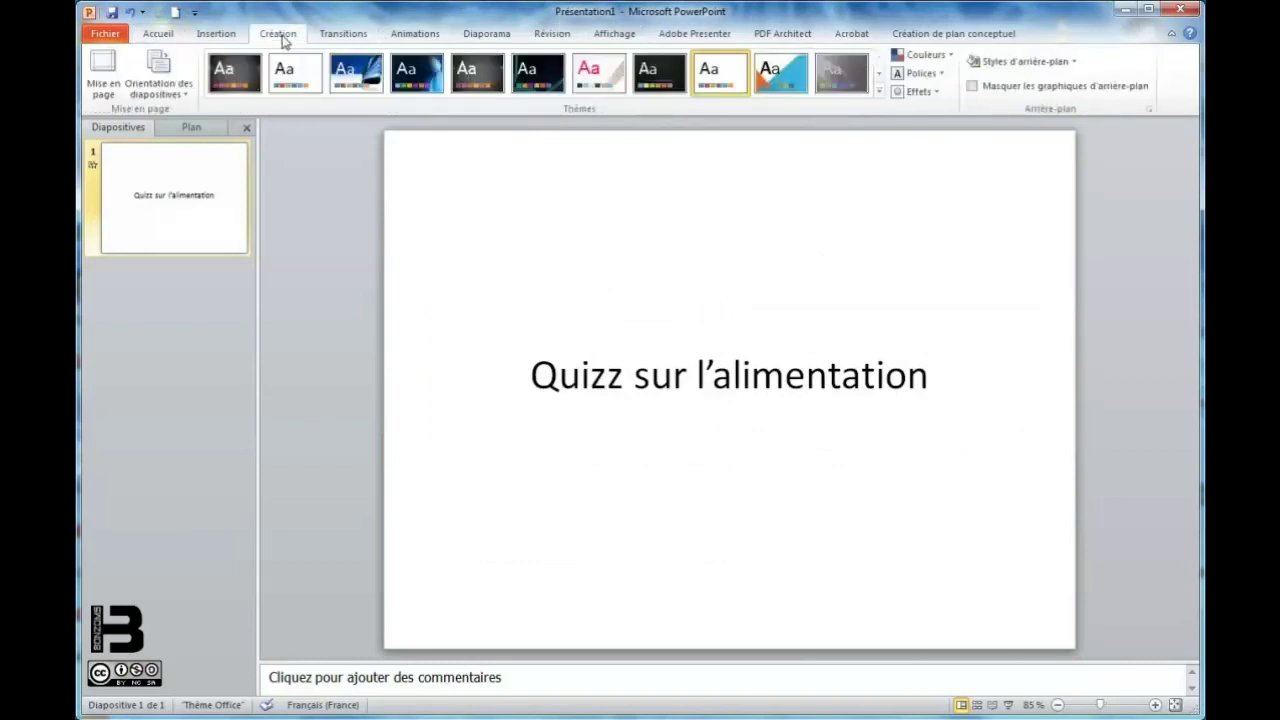
{"action": "left_click", "coordinate": [234, 72]}
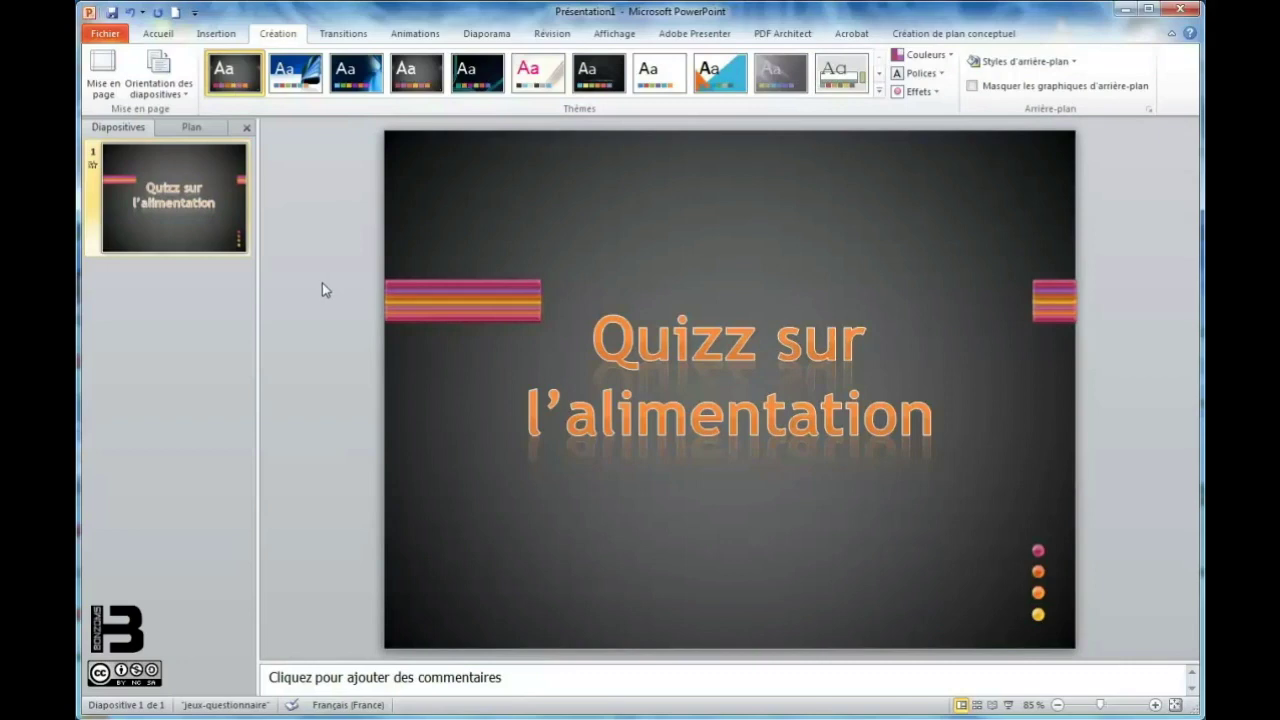
{"action": "left_click", "coordinate": [160, 35]}
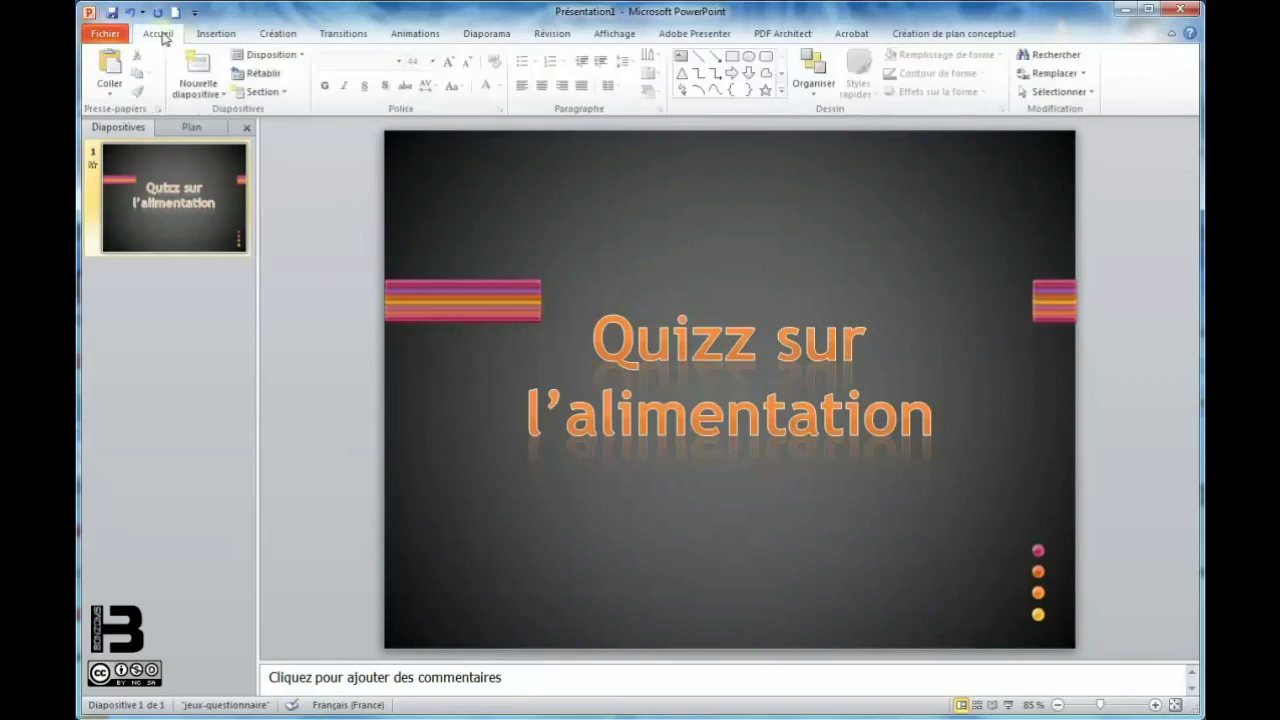
- Add a new En-tête de section slide and title it 'Question 1'
{"action": "left_click", "coordinate": [212, 92]}
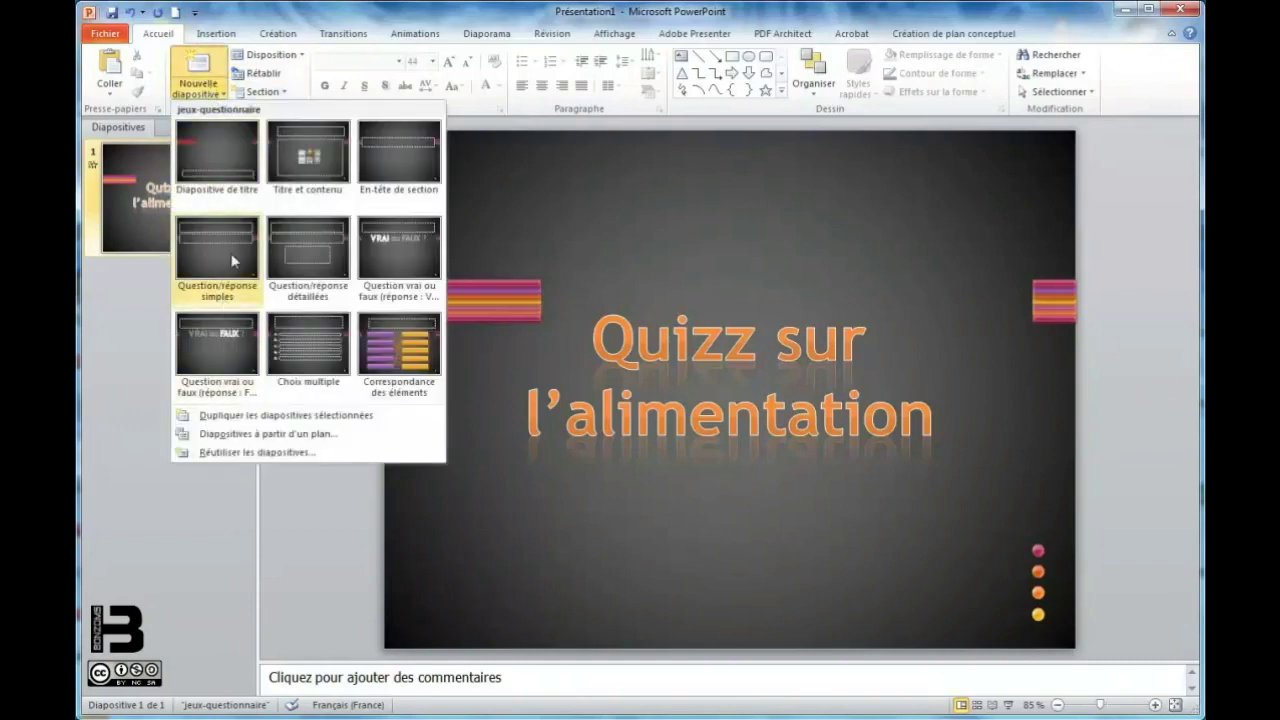
{"action": "left_click", "coordinate": [411, 148]}
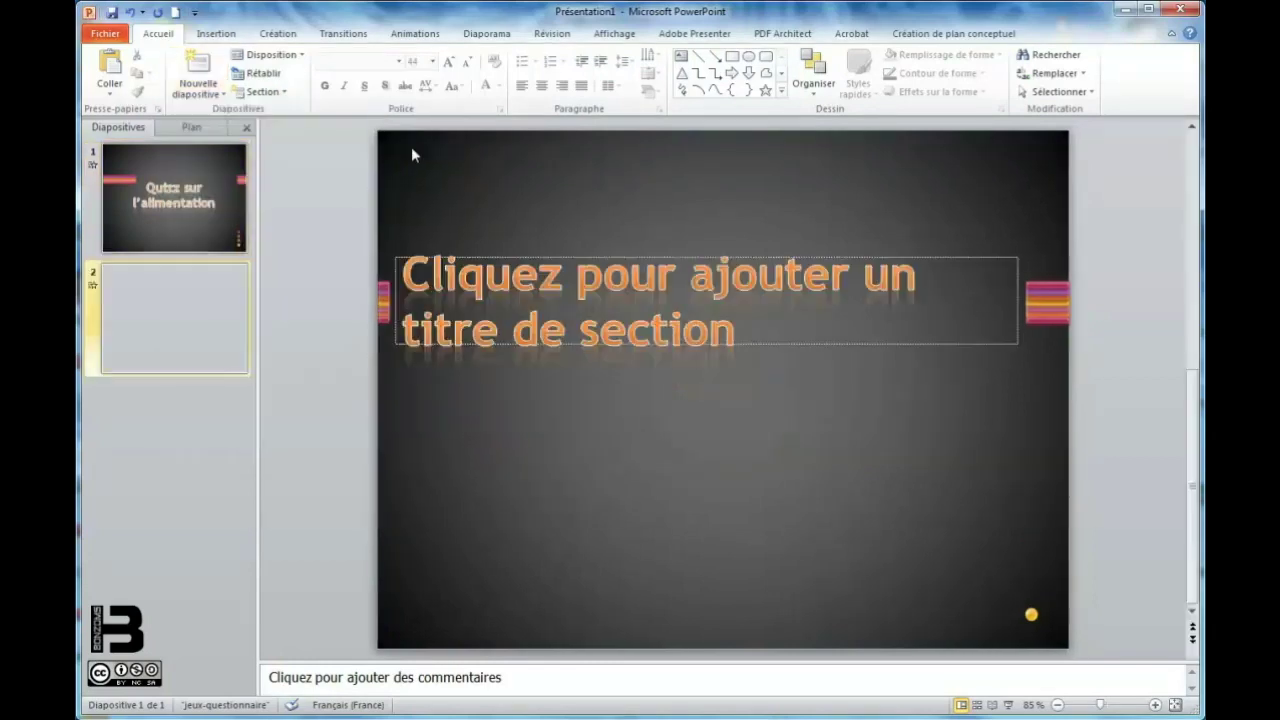
{"action": "left_click", "coordinate": [612, 279]}
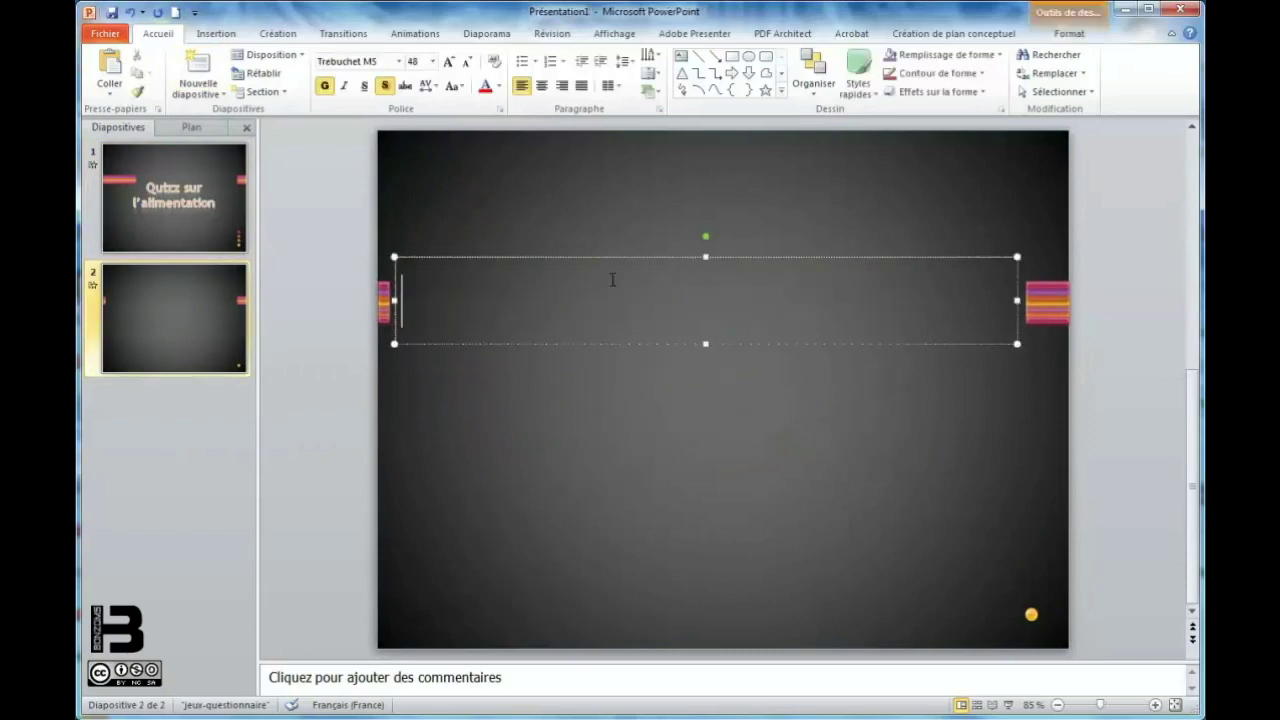
{"action": "type", "text": "Ques"}
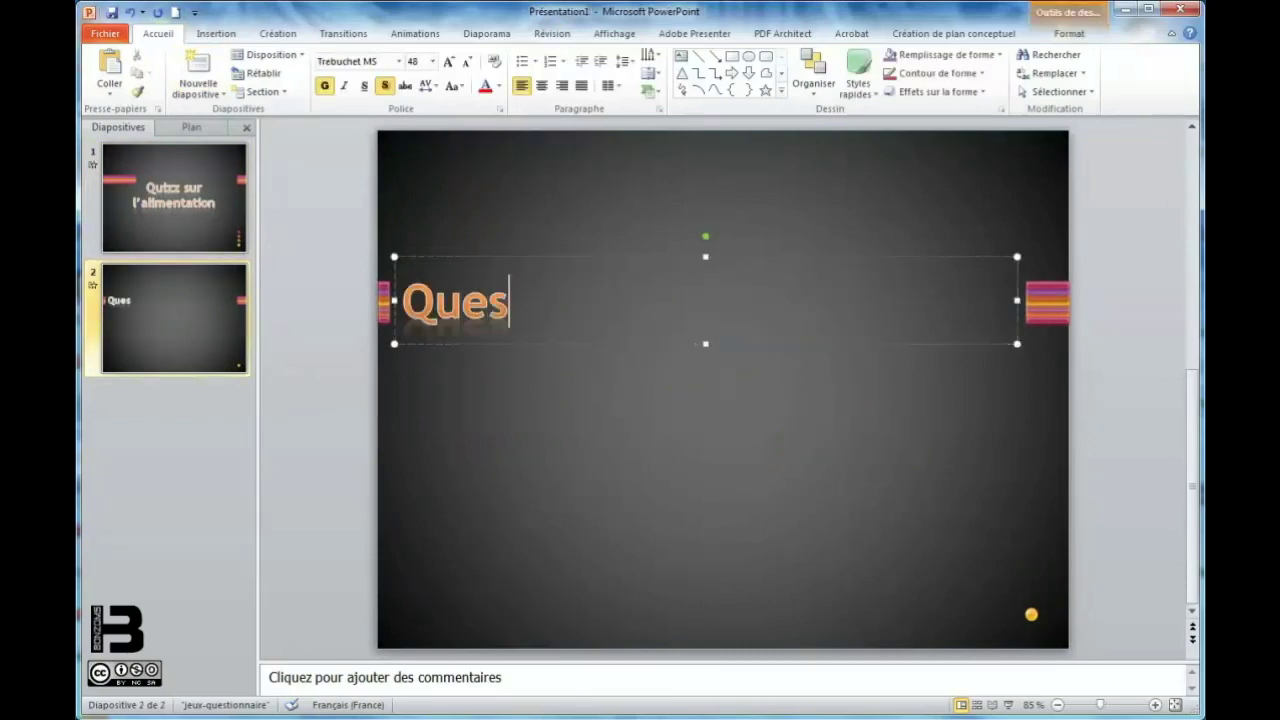
{"action": "type", "text": "tion 1"}
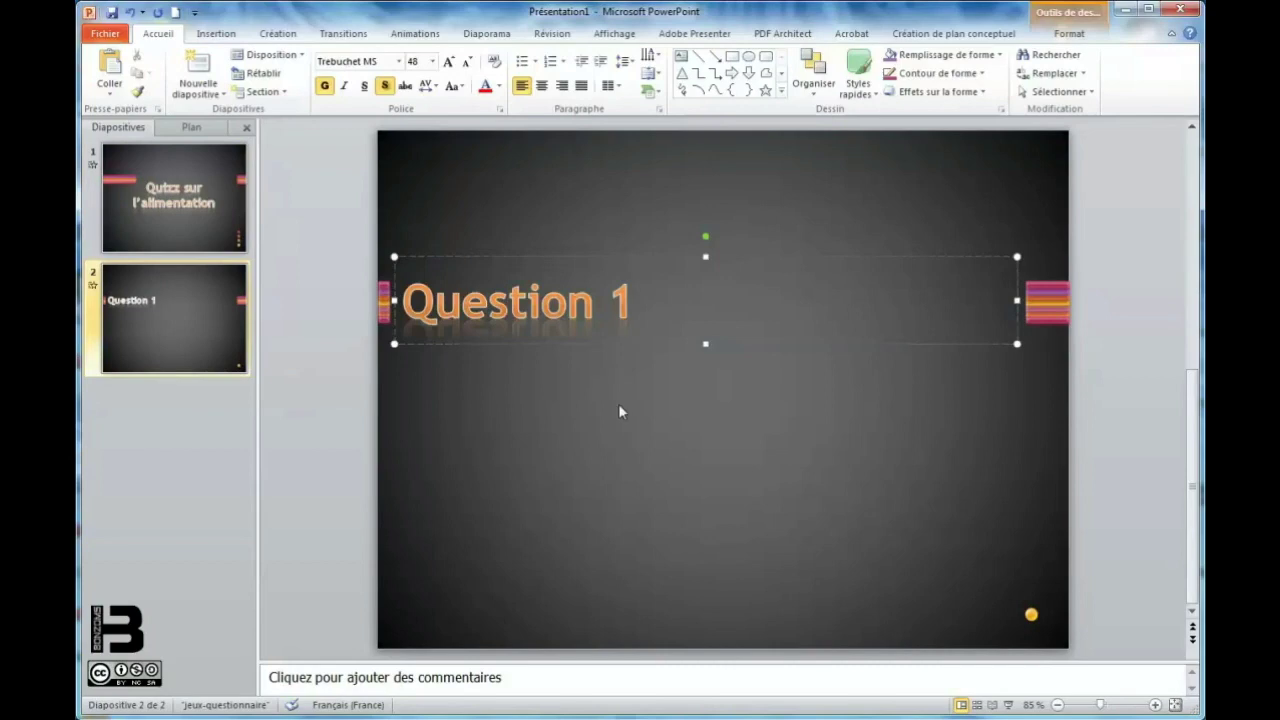
{"action": "left_click", "coordinate": [607, 428]}
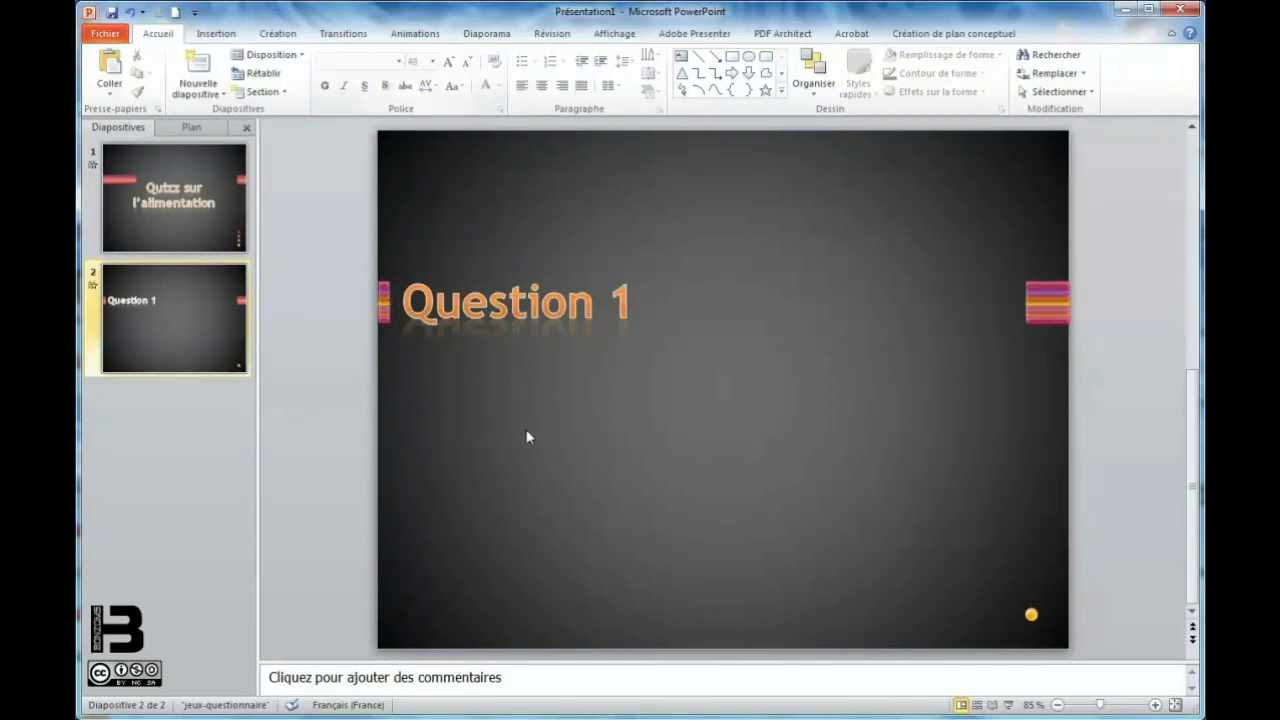
- Draw a text box below the title and type 'Le lait est un(e) :', keeping (e) uncorrected
{"action": "left_click", "coordinate": [226, 41]}
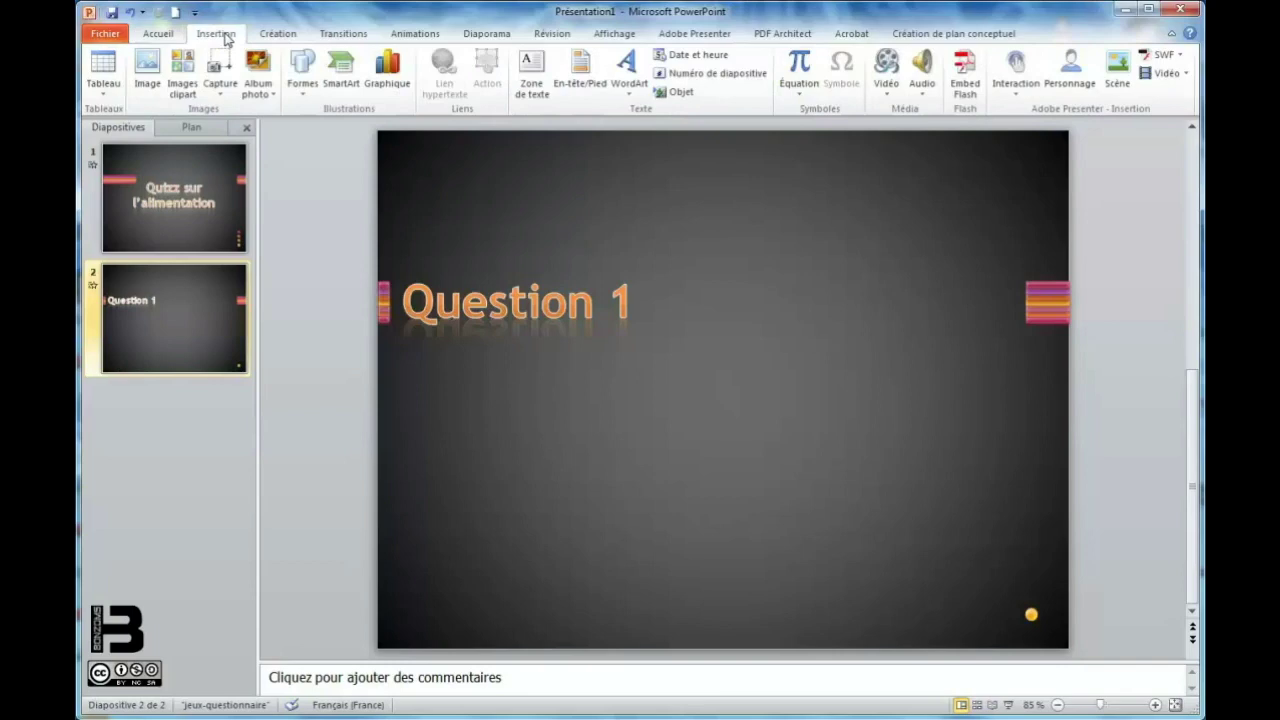
{"action": "left_click", "coordinate": [531, 88]}
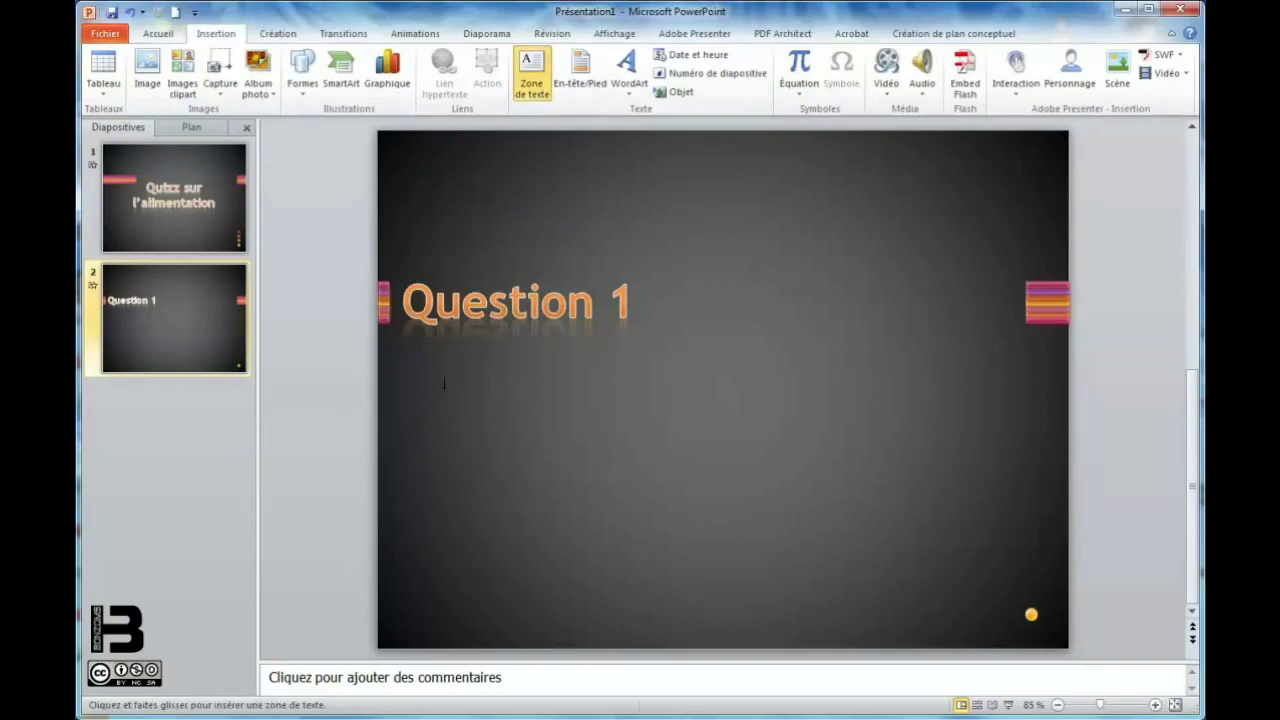
{"action": "mouse_move", "coordinate": [419, 357]}
{"action": "left_mouse_down"}
{"action": "mouse_move", "coordinate": [739, 585]}
{"action": "mouse_move", "coordinate": [966, 598]}
{"action": "left_mouse_up"}
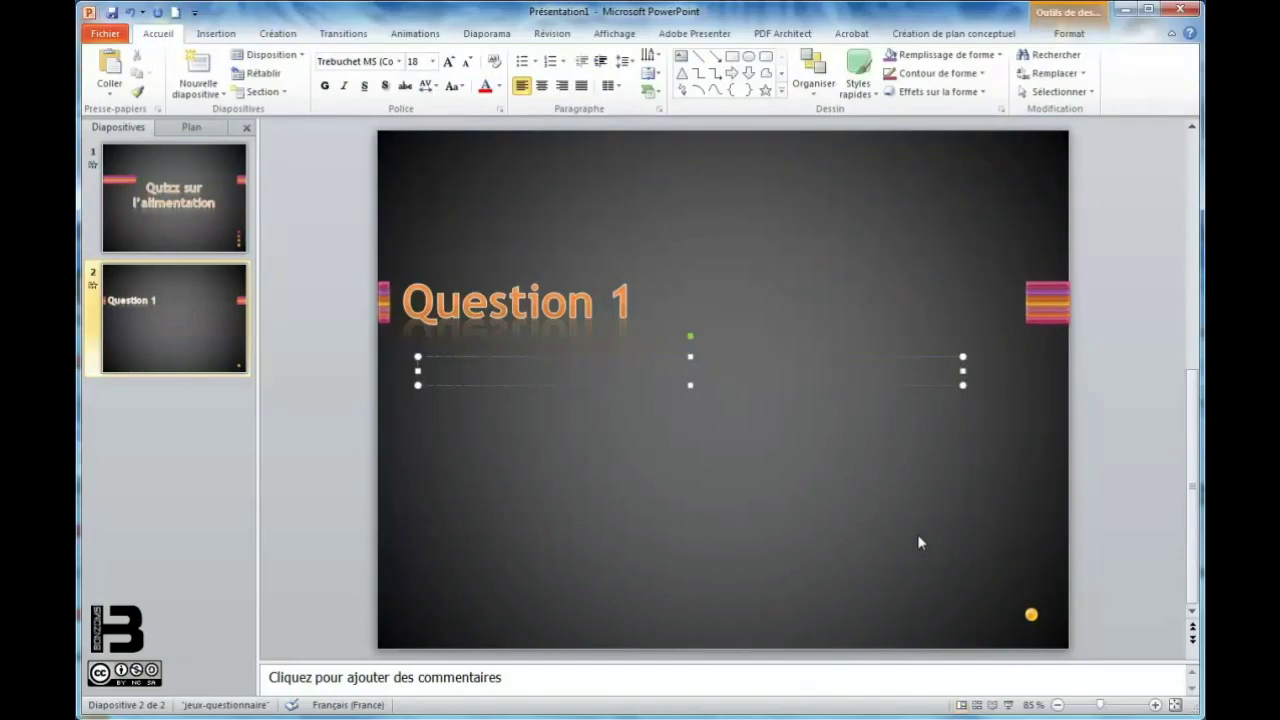
{"action": "type", "text": "Le lait est un"}
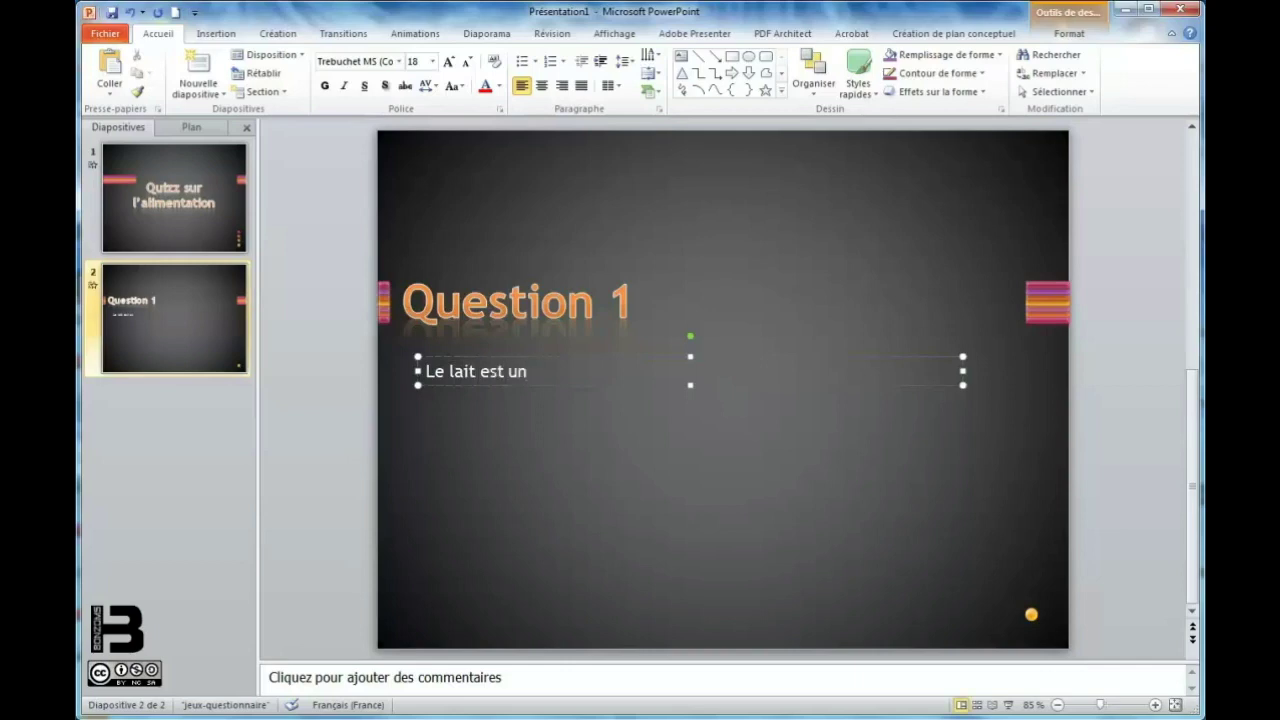
{"action": "key", "text": "BackSpace"}
{"action": "type", "text": "(e)"}
{"action": "key", "text": "ctrl+z"}
{"action": "type", "text": " :"}
{"action": "key", "text": "Return"}
- Add answers A - Féculent, B - Matière grasse, C - Produit laitier, D - Boisson on separate lines
{"action": "type", "text": "A - Féculent"}
{"action": "key", "text": "Return"}
{"action": "type", "text": "B - Matière grasse"}
{"action": "key", "text": "Return"}
{"action": "type", "text": "C - "}
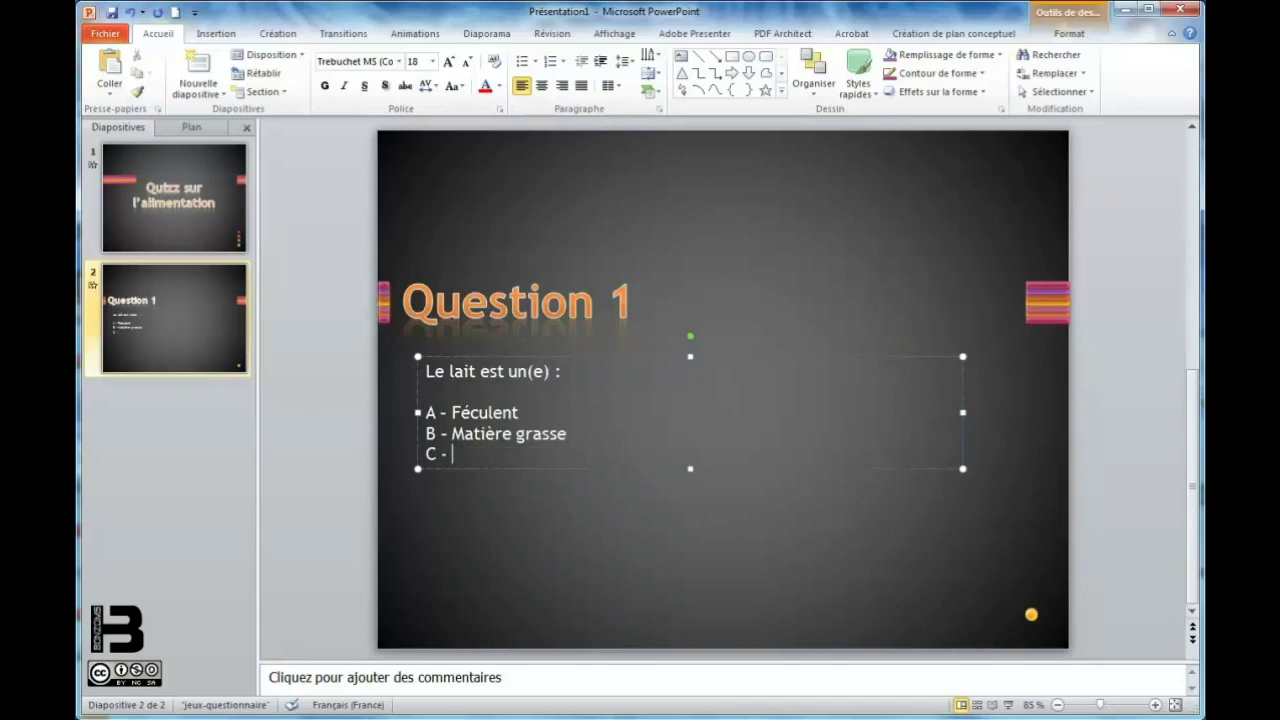
{"action": "type", "text": "Produit laitier"}
{"action": "key", "text": "Return"}
{"action": "type", "text": "D - "}
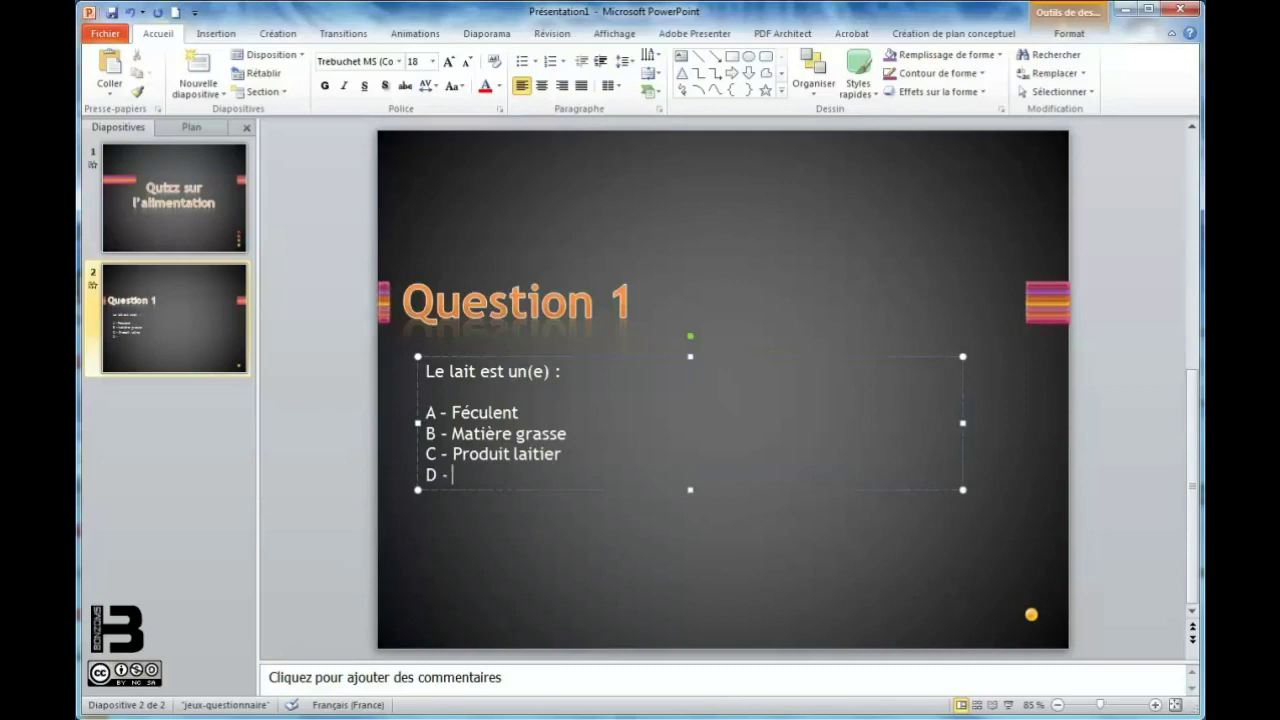
{"action": "type", "text": "Boiss"}
{"action": "key", "text": "BackSpace"}
{"action": "key", "text": "BackSpace"}
{"action": "key", "text": "BackSpace"}
{"action": "key", "text": "BackSpace"}
{"action": "type", "text": "oisson"}
{"action": "key", "text": "ctrl+a"}
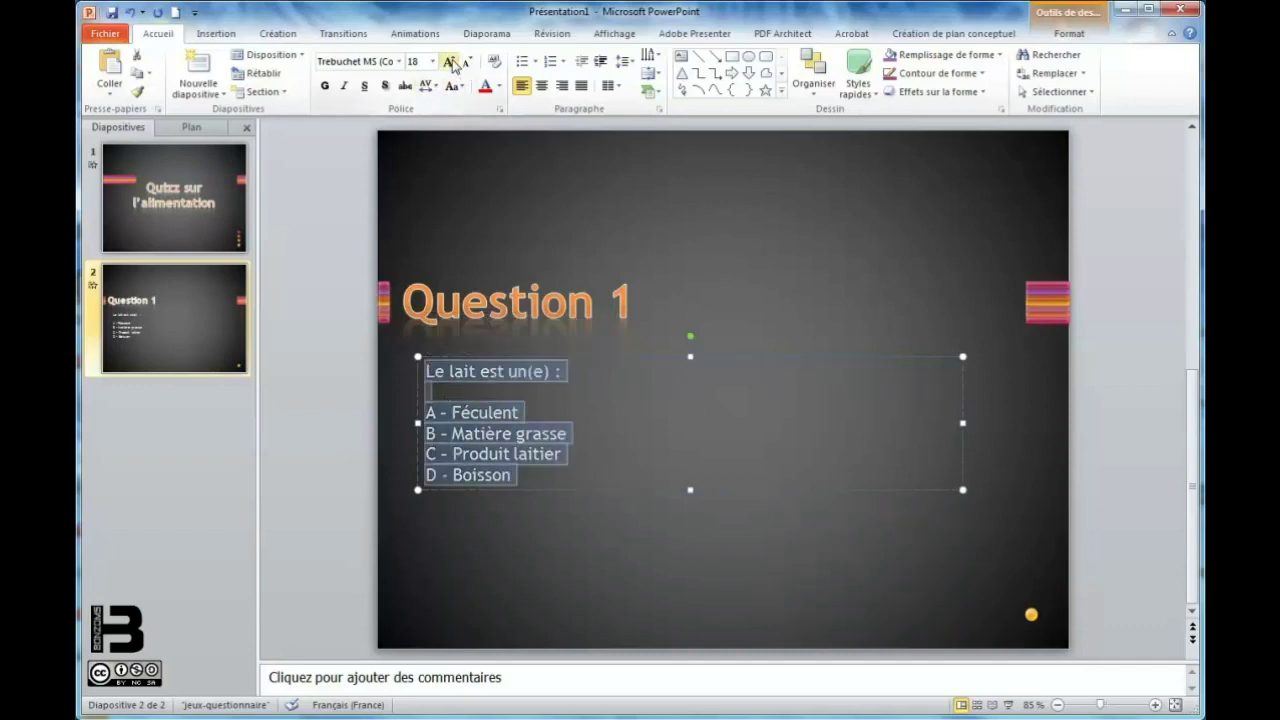
- Enlarge the question and answers text to 28 pt
{"action": "left_click", "coordinate": [451, 62]}
{"action": "left_click", "coordinate": [451, 62]}
{"action": "left_click", "coordinate": [451, 62]}
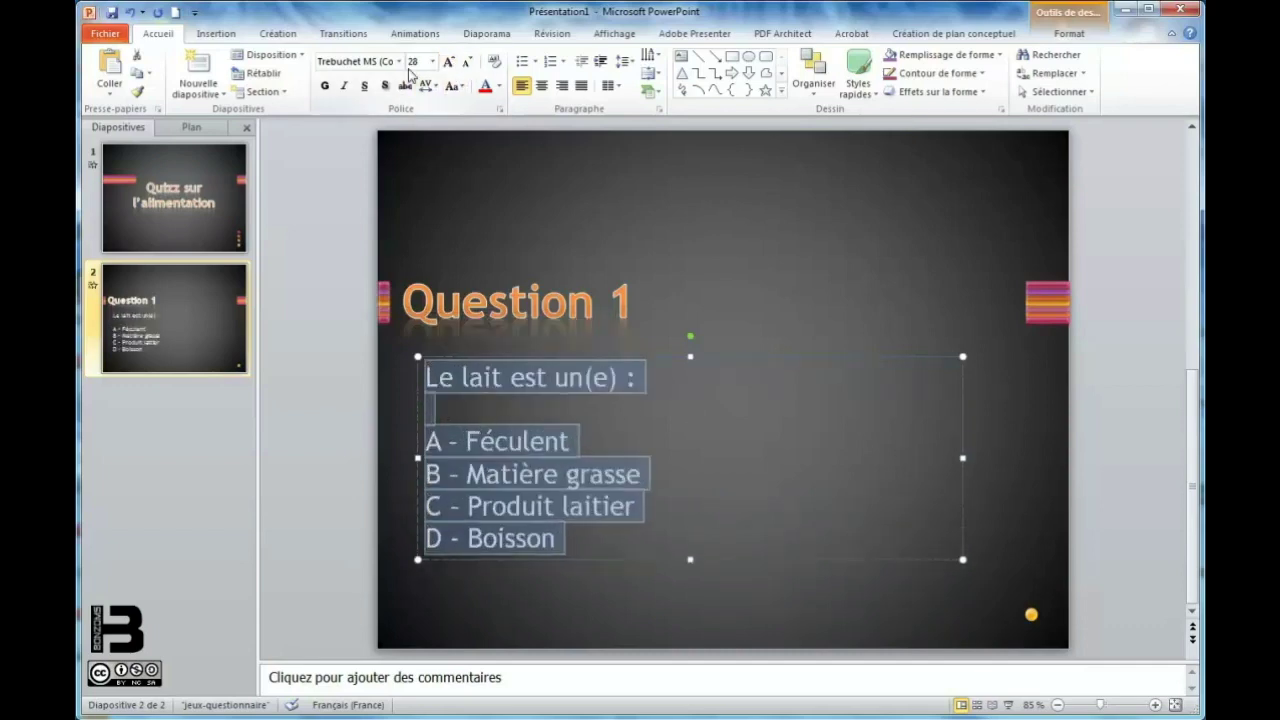
{"action": "left_click", "coordinate": [434, 62]}
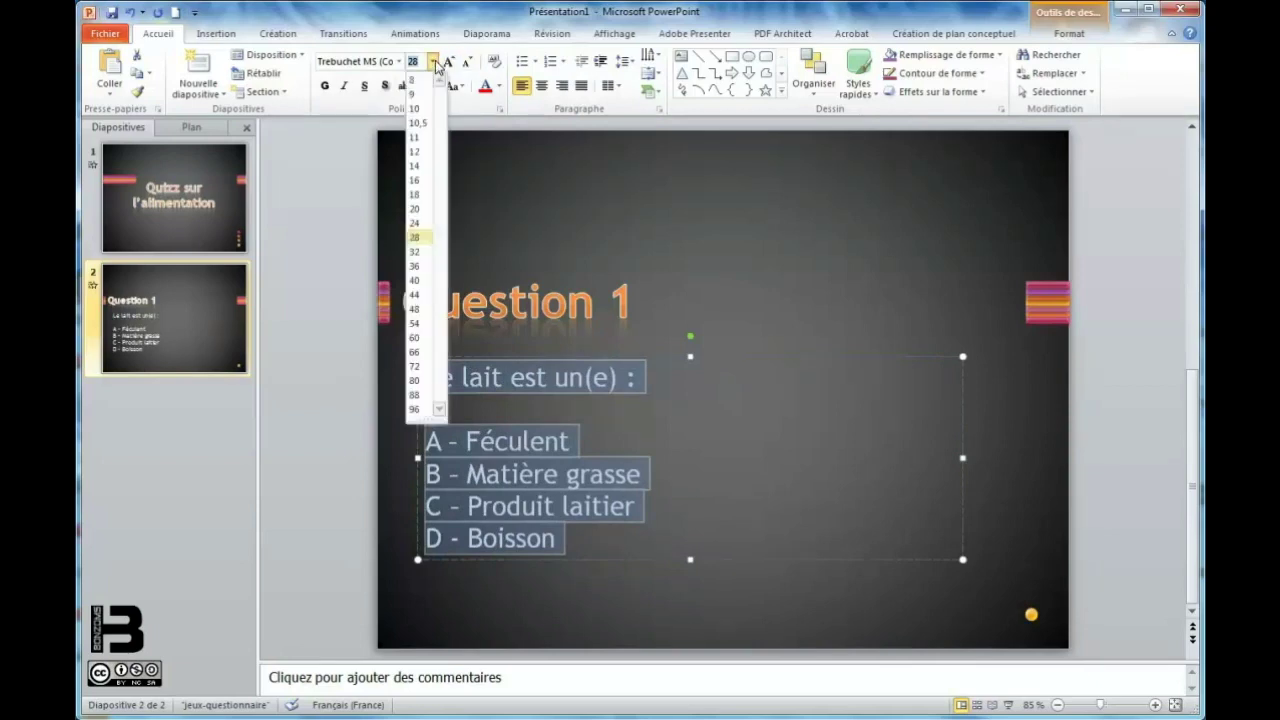
{"action": "left_click", "coordinate": [433, 243]}
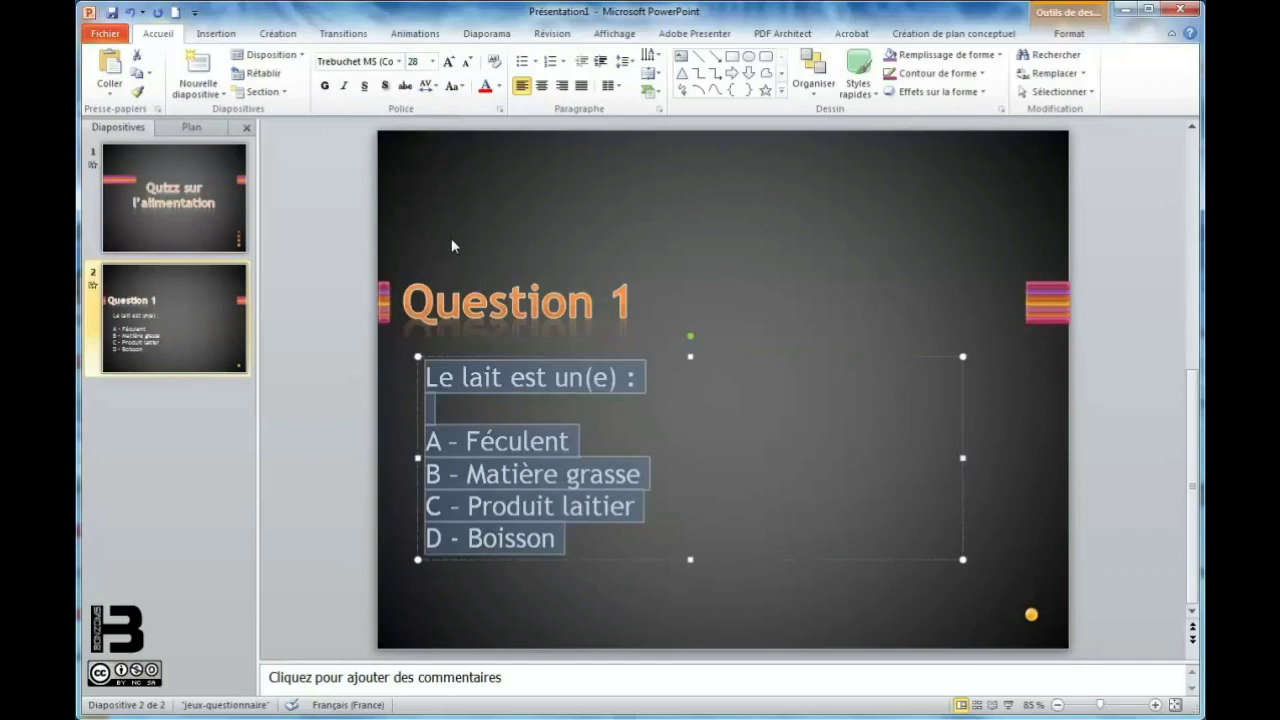
{"action": "left_click", "coordinate": [779, 230]}
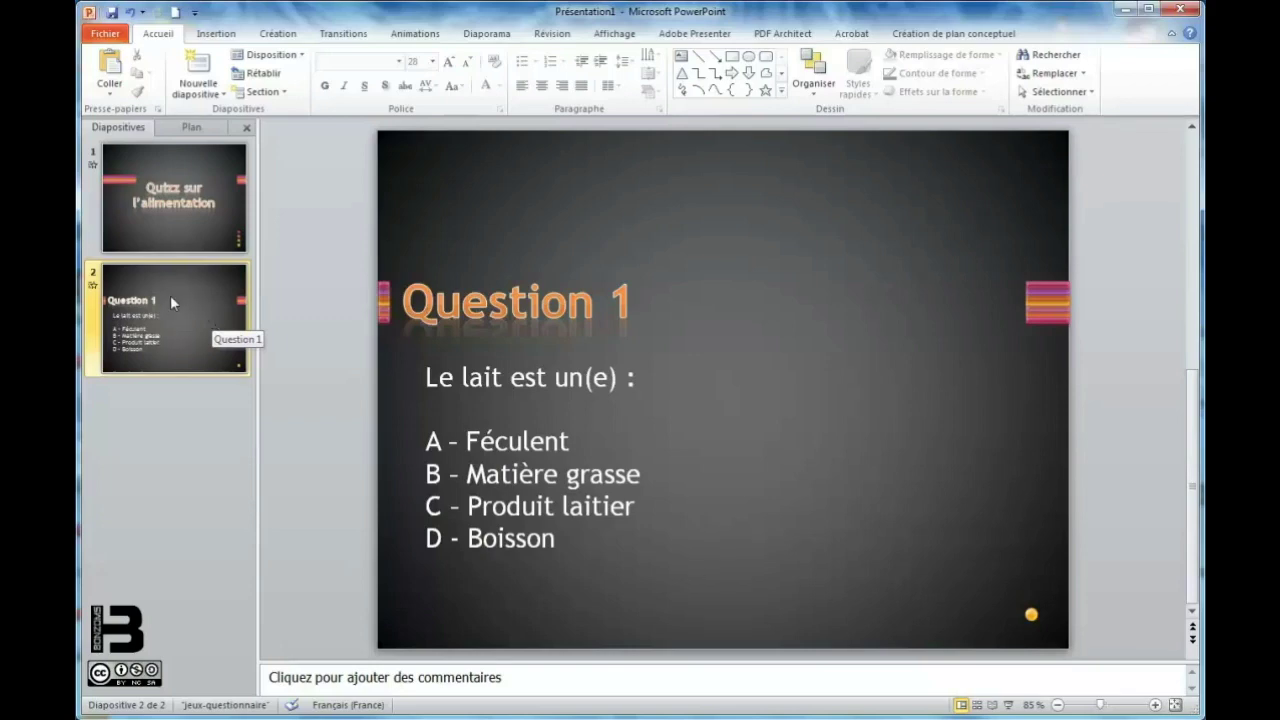
{"action": "right_click", "coordinate": [171, 303]}
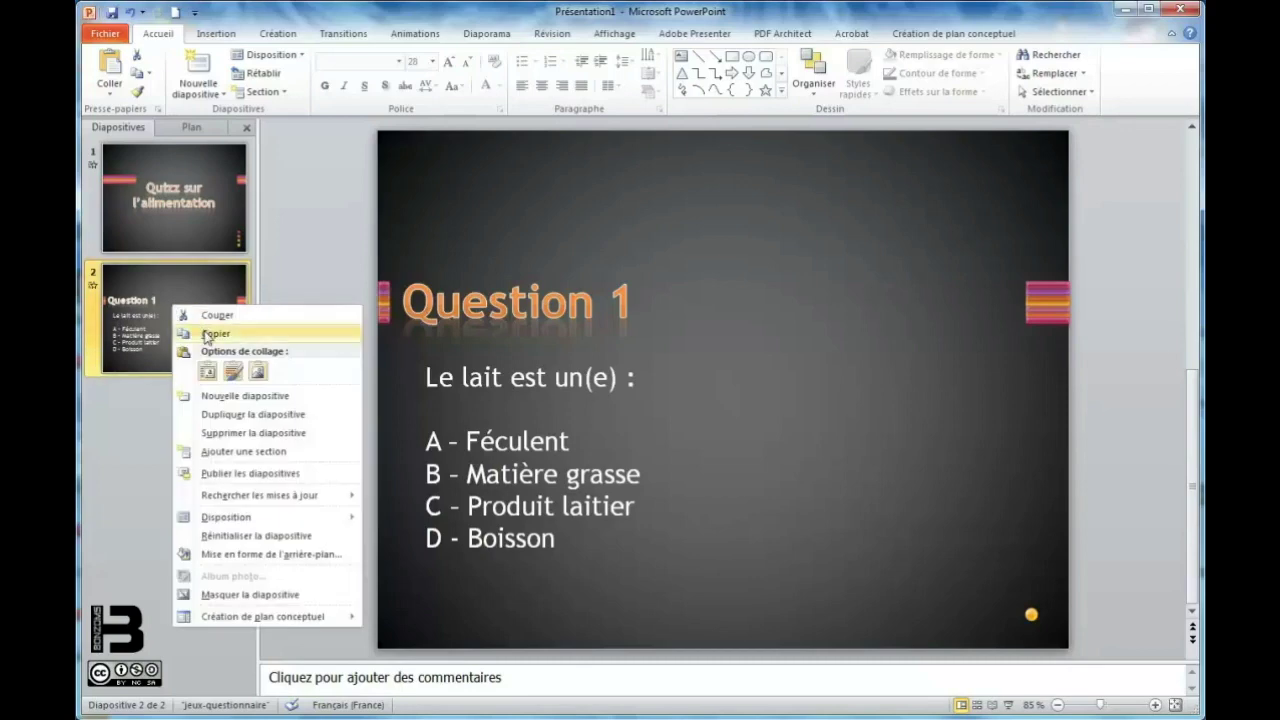
- Copy the Question 1 slide and paste it as slide 3 with the destination theme
{"action": "left_click", "coordinate": [206, 335]}
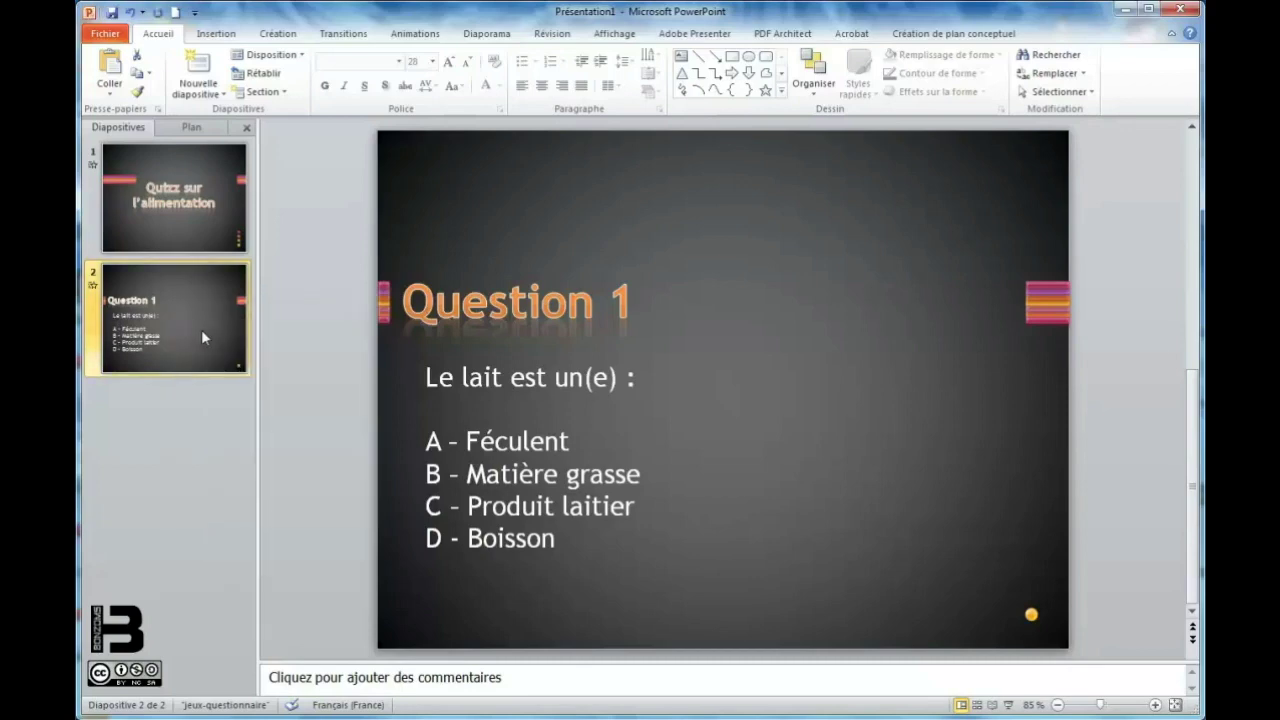
{"action": "right_click", "coordinate": [169, 416]}
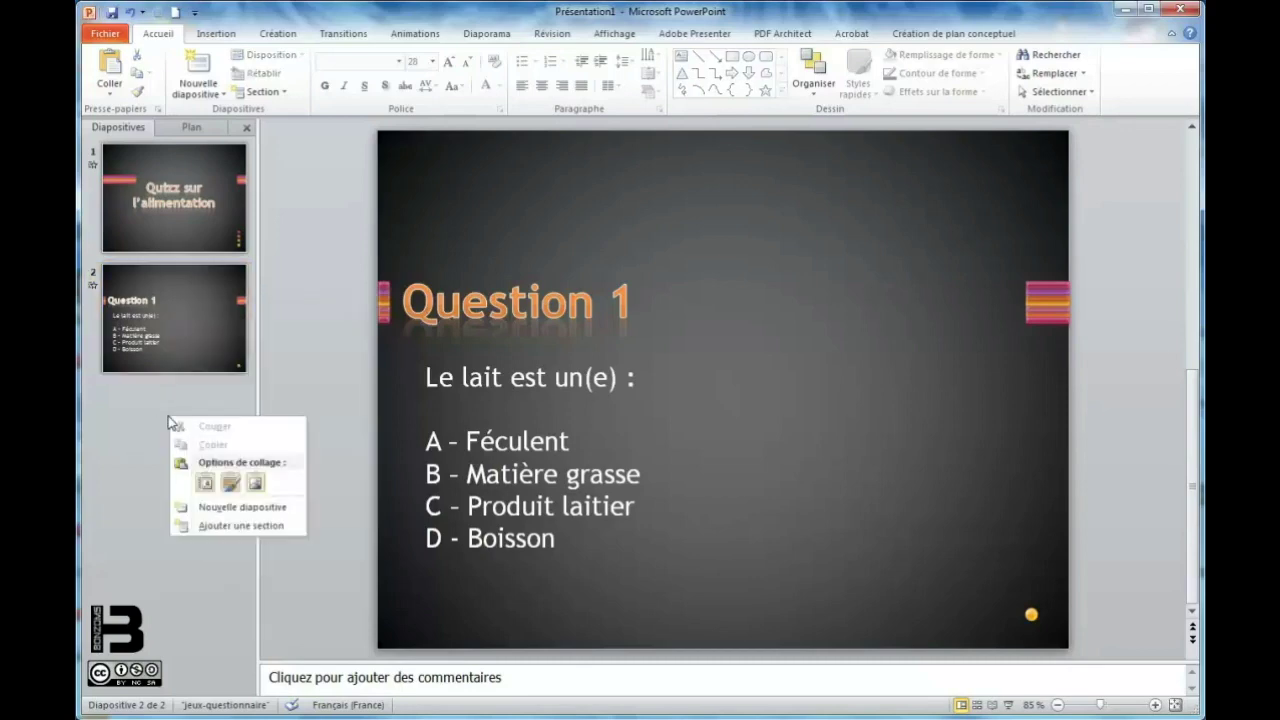
{"action": "left_click", "coordinate": [206, 484]}
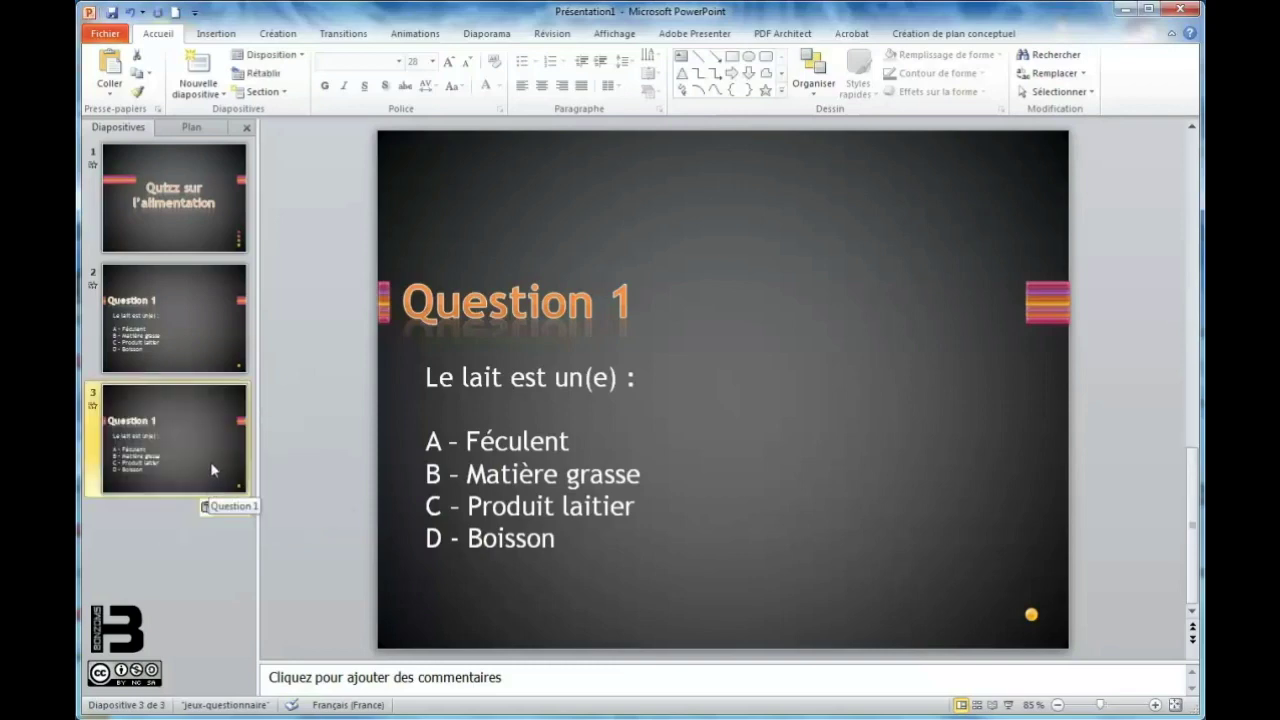
- Retitle the copy 'Question 2' and change 'lait' to 'pain' in the question
{"action": "double_click", "coordinate": [620, 302]}
{"action": "type", "text": "2"}
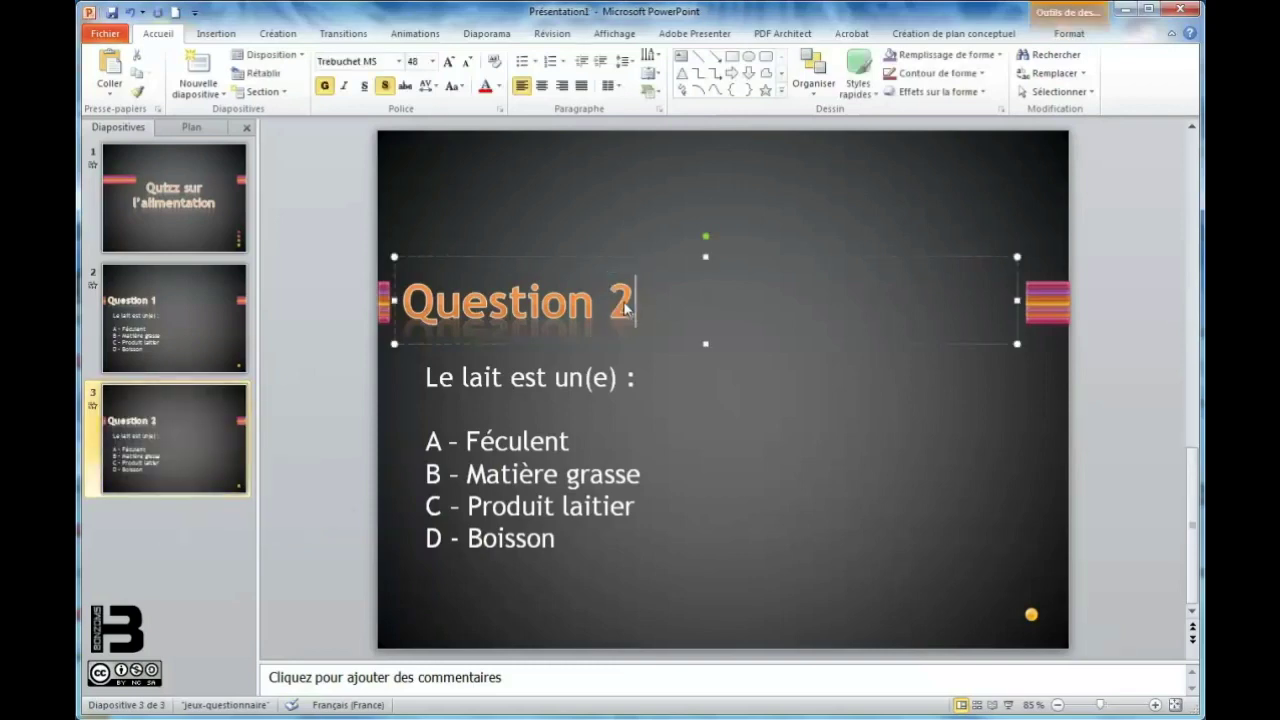
{"action": "double_click", "coordinate": [487, 378]}
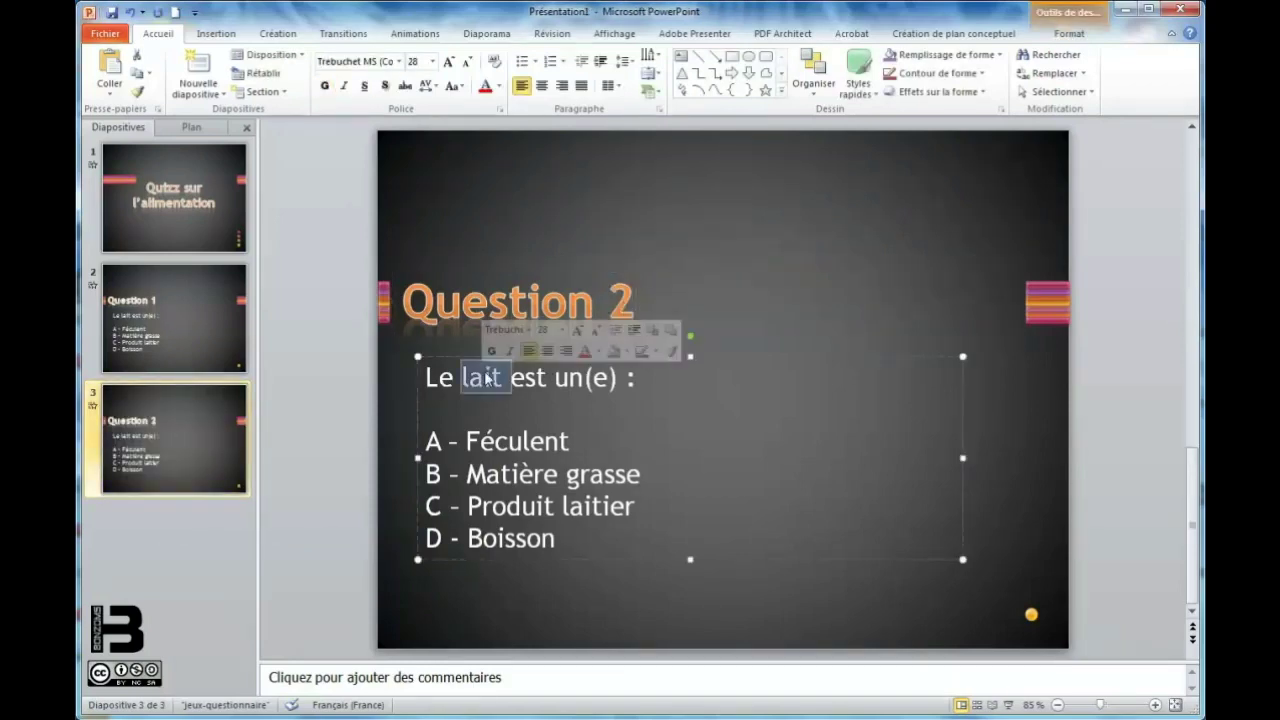
{"action": "type", "text": "pain"}
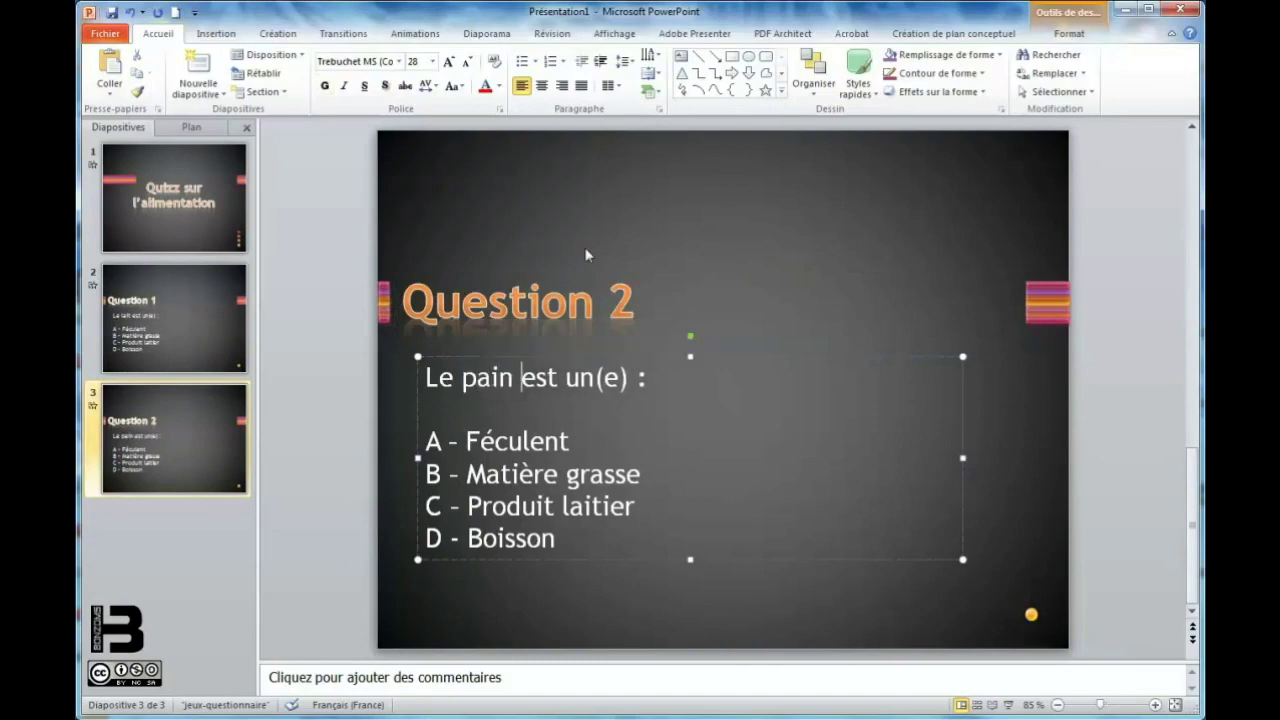
{"action": "left_click", "coordinate": [835, 212]}
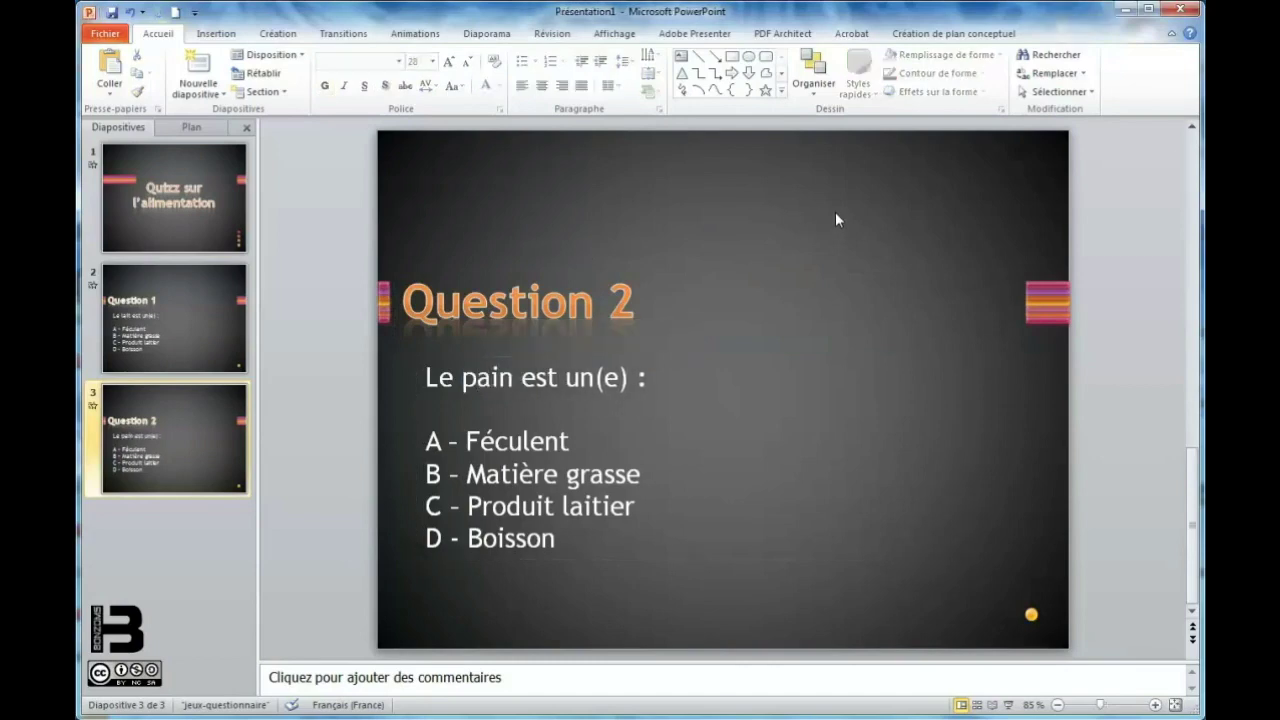
{"action": "left_click", "coordinate": [207, 310]}
{"action": "left_click", "coordinate": [205, 410]}
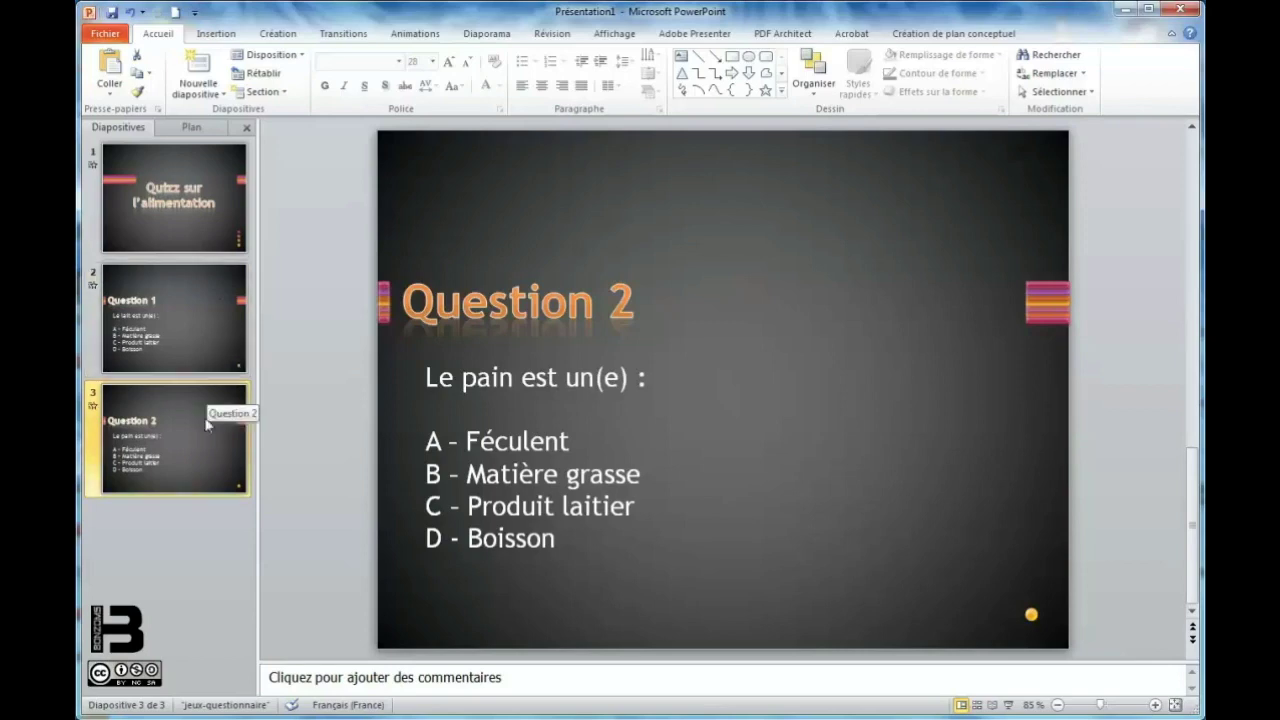
- Paste another copy as slide 4 and retitle it 'Question 3'
{"action": "right_click", "coordinate": [177, 548]}
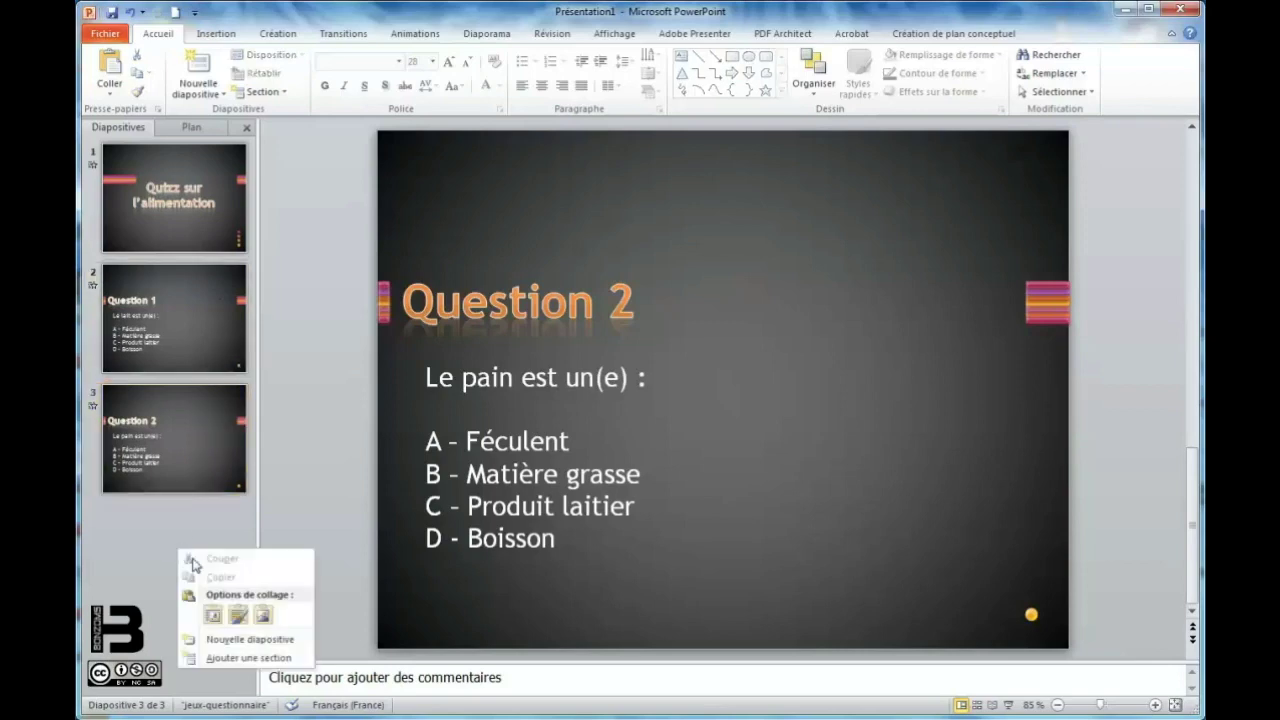
{"action": "left_click", "coordinate": [213, 616]}
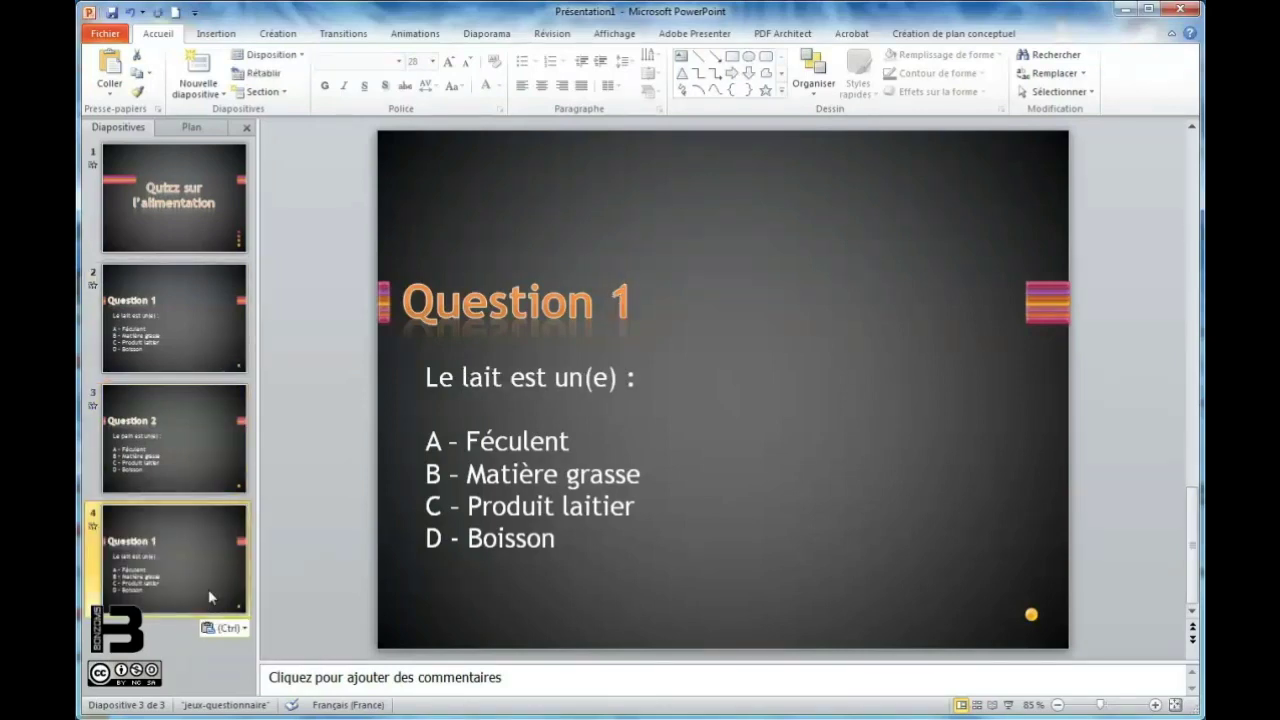
{"action": "left_click", "coordinate": [620, 303]}
{"action": "double_click", "coordinate": [620, 303]}
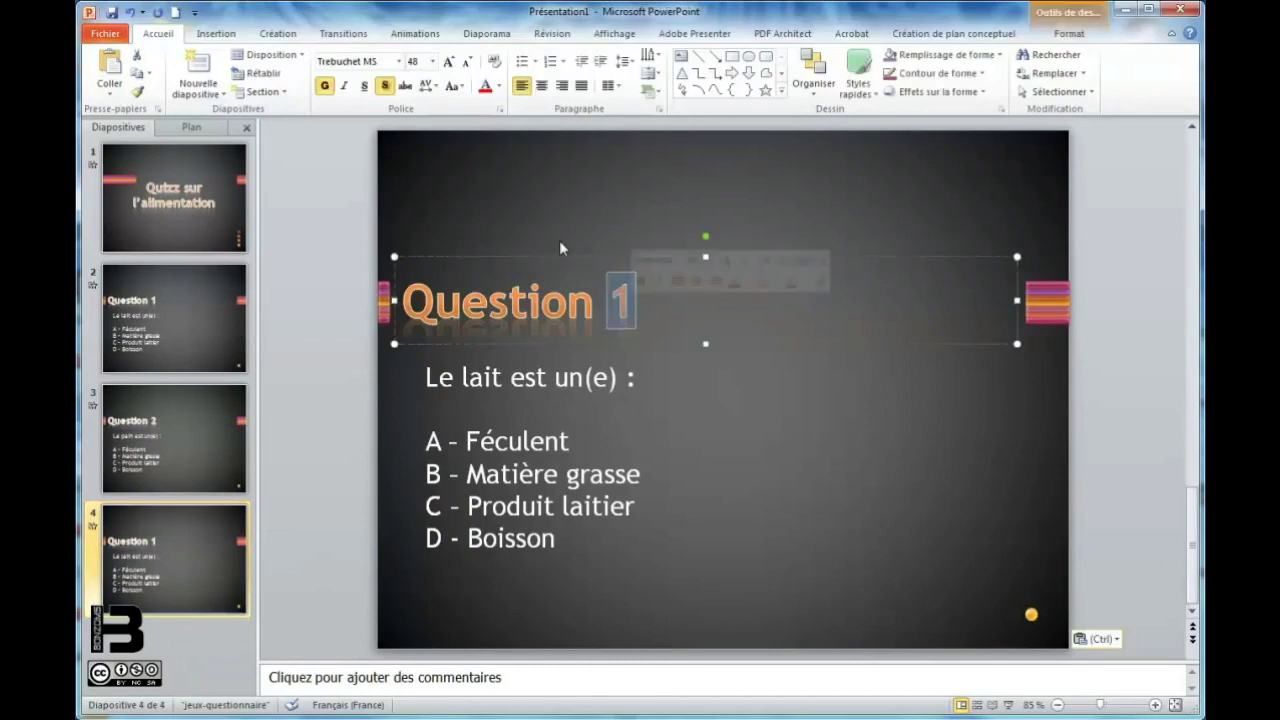
{"action": "type", "text": "3"}
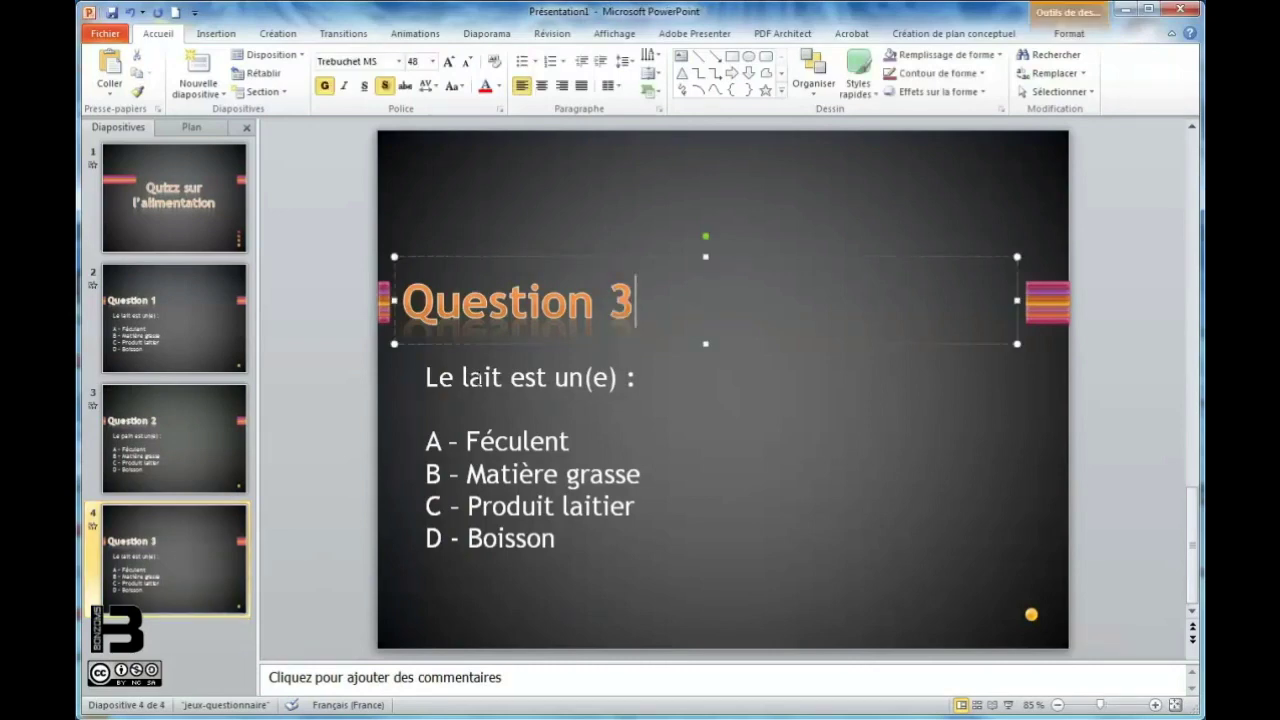
- Change 'lait' to 'brocolis' in the question and answer D to 'Légume'
{"action": "double_click", "coordinate": [478, 378]}
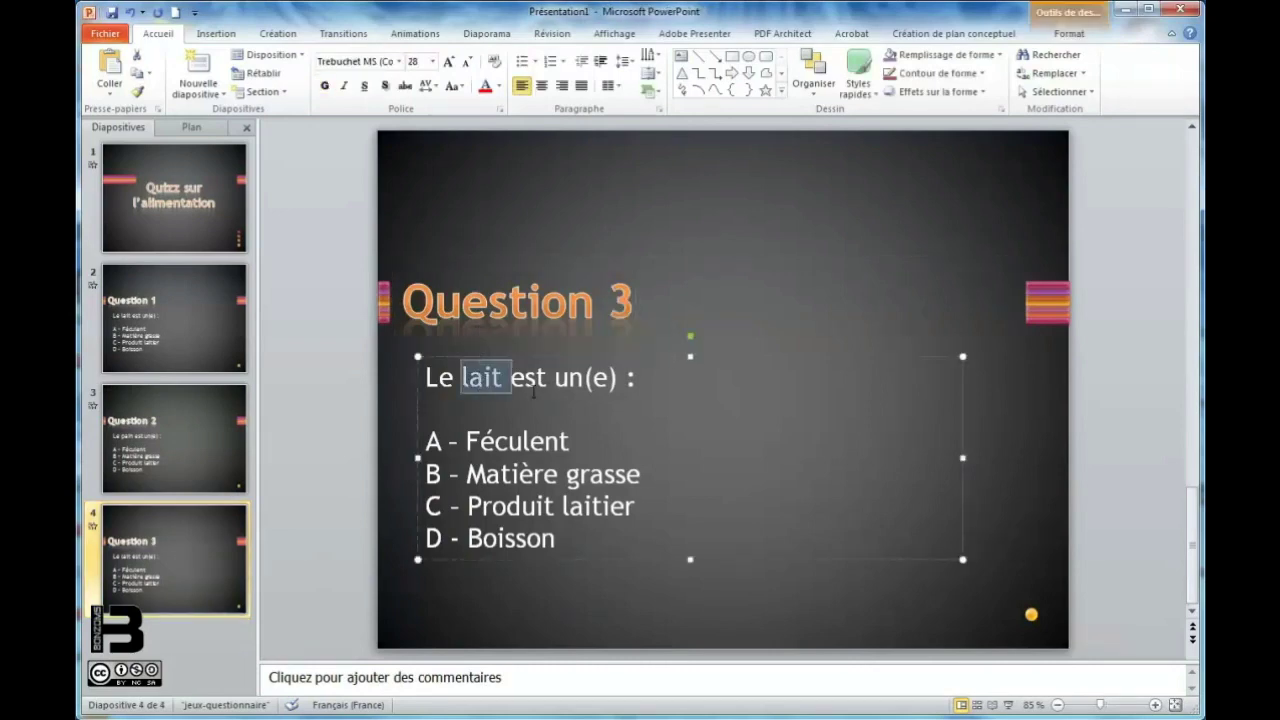
{"action": "type", "text": "brocolis"}
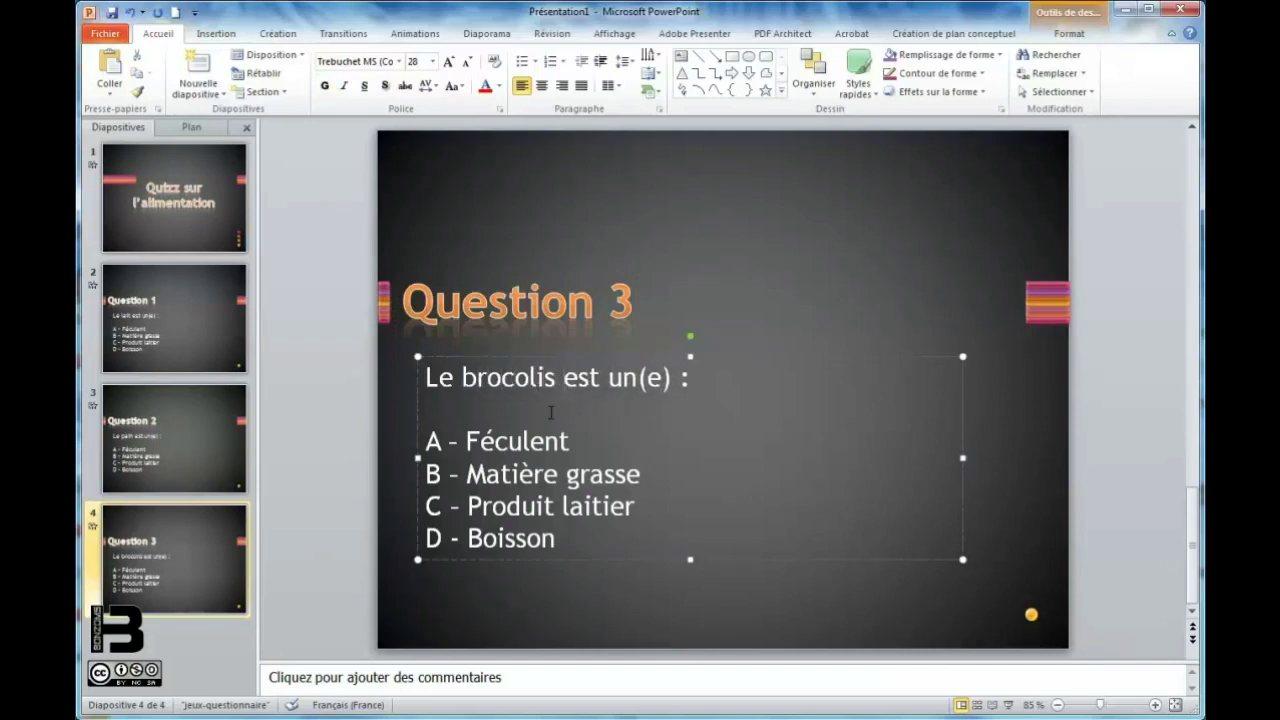
{"action": "double_click", "coordinate": [520, 540]}
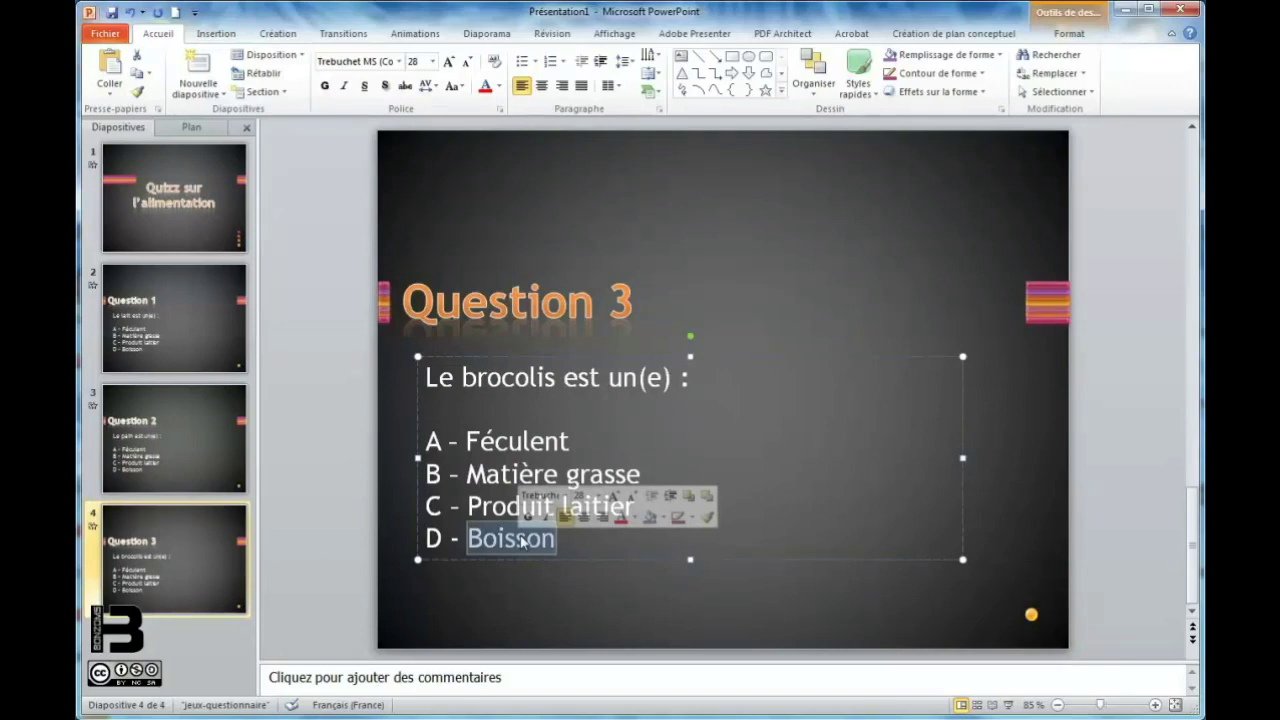
{"action": "type", "text": "Légume"}
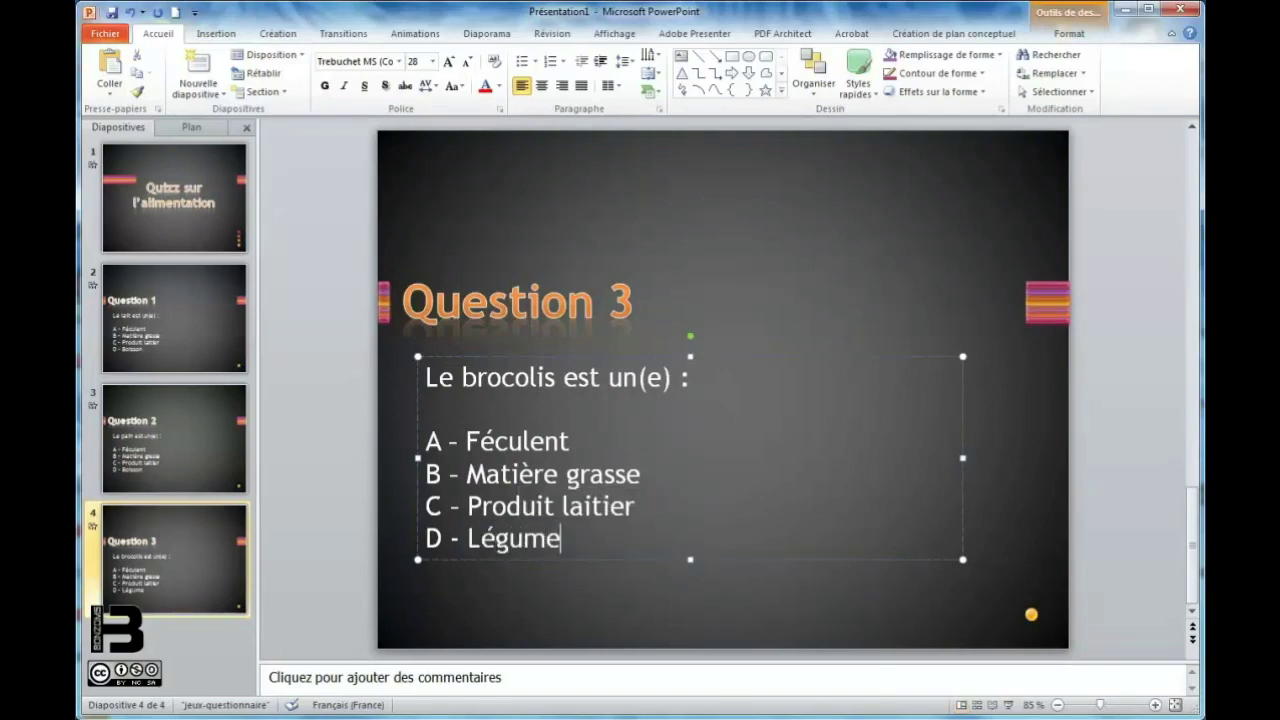
- Give the Question 1 slide a Fondu transition that auto-advances after 00:15,00
{"action": "left_click", "coordinate": [104, 410]}
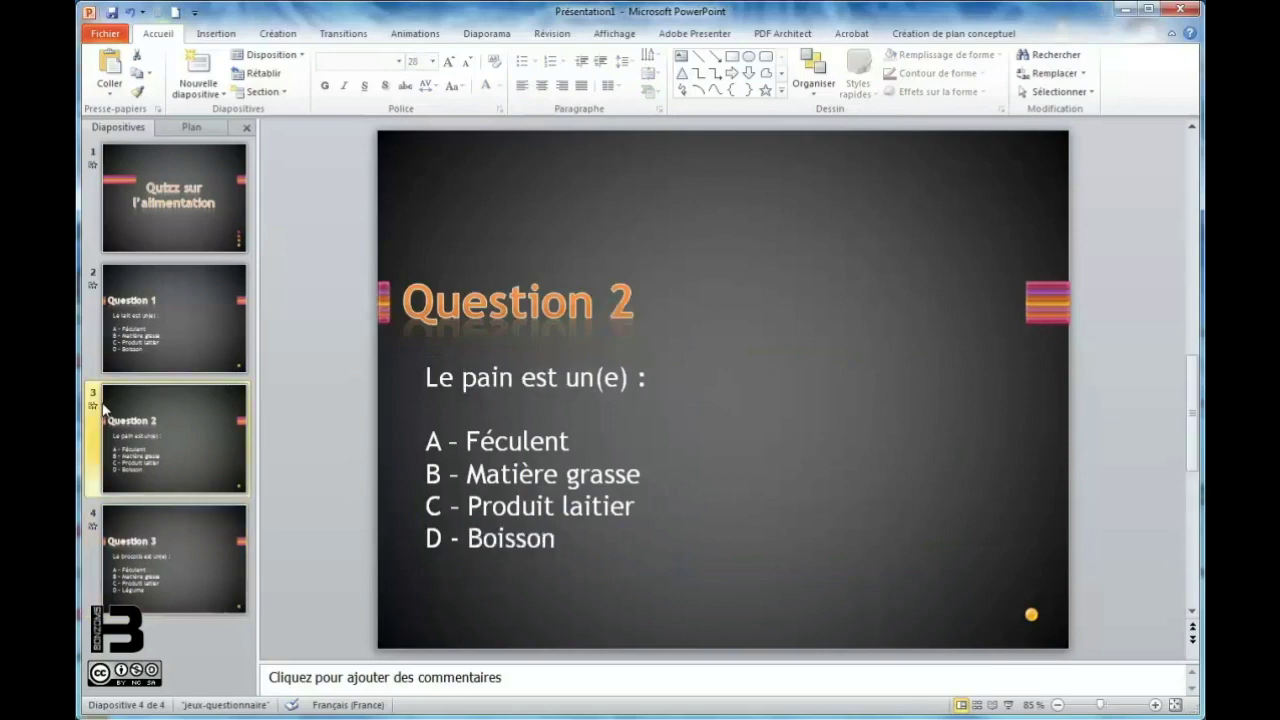
{"action": "left_click", "coordinate": [130, 316]}
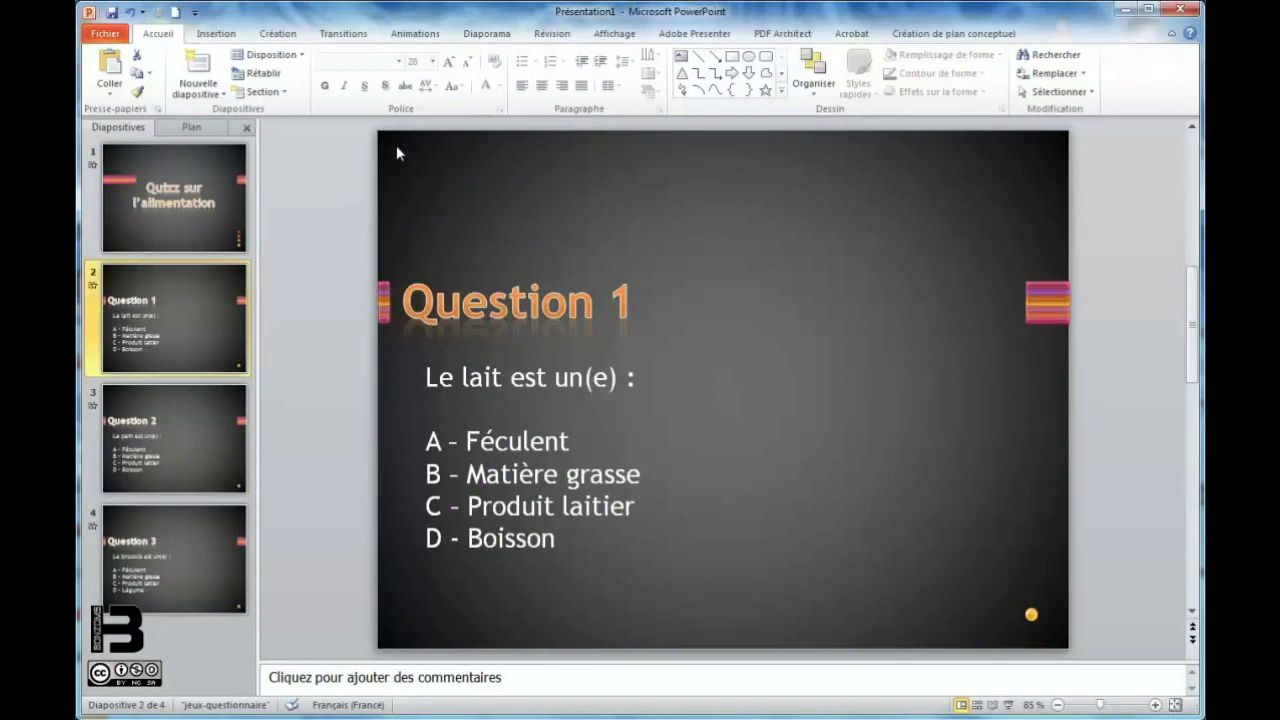
{"action": "left_click", "coordinate": [335, 36]}
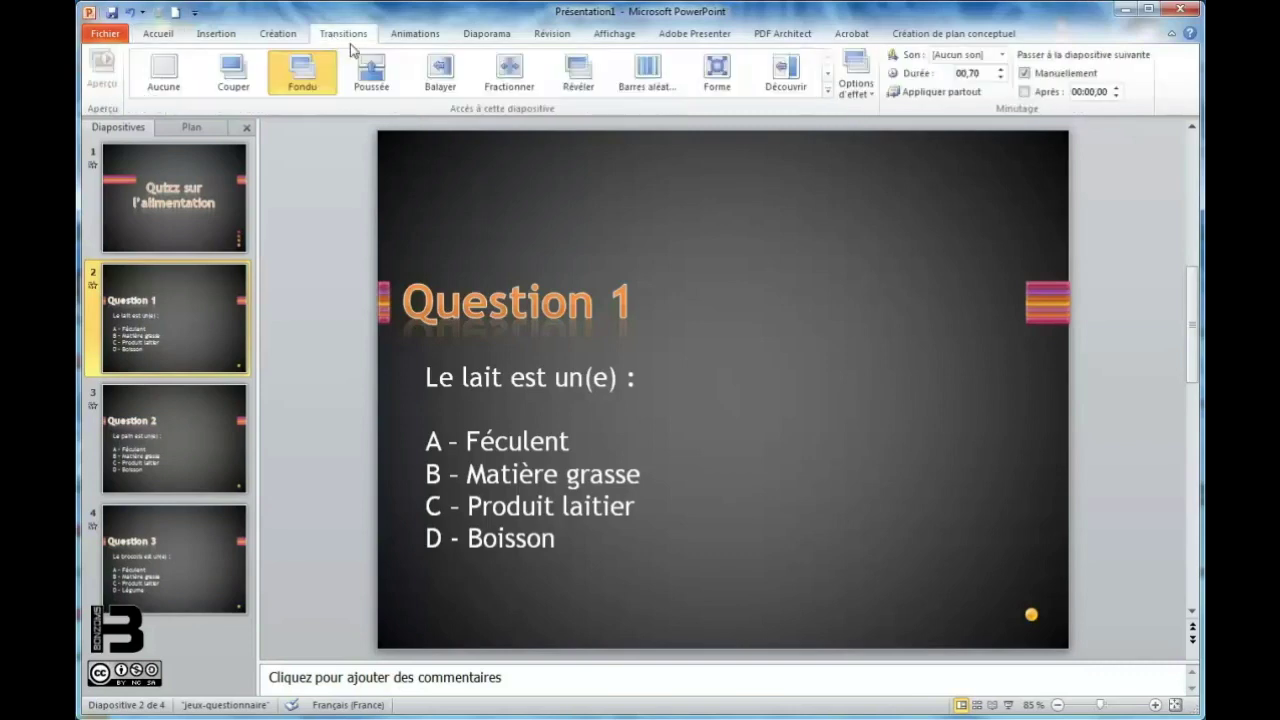
{"action": "left_click", "coordinate": [1026, 92]}
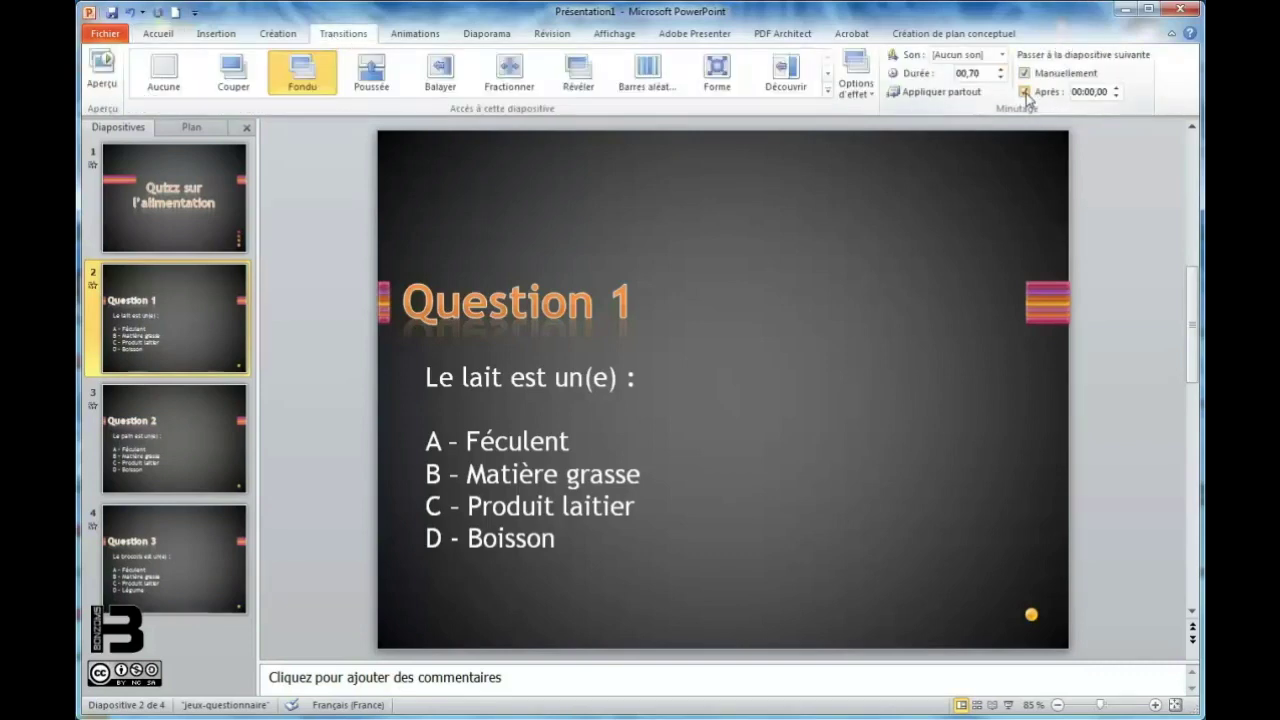
{"action": "left_click", "coordinate": [1116, 88]}
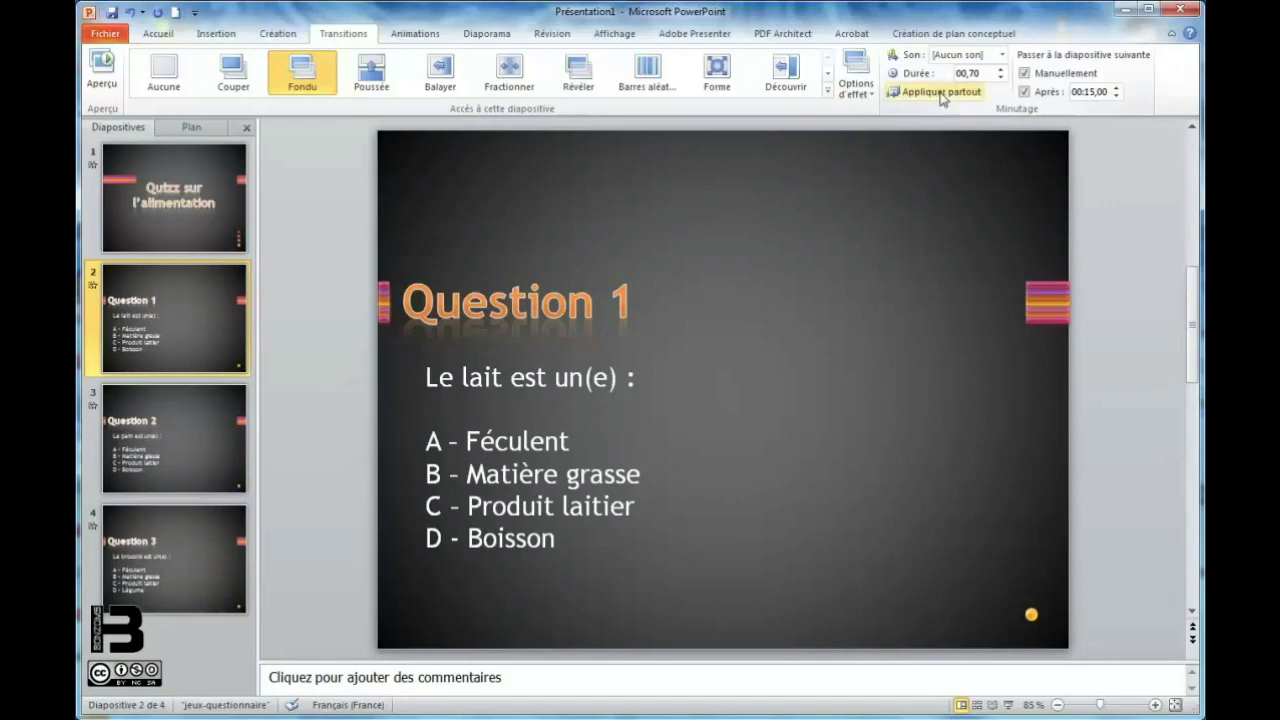
- Apply the Fondu transition and 15-second timing to all slides
{"action": "left_click", "coordinate": [175, 452]}
{"action": "left_click", "coordinate": [181, 522]}
{"action": "left_click", "coordinate": [197, 344]}
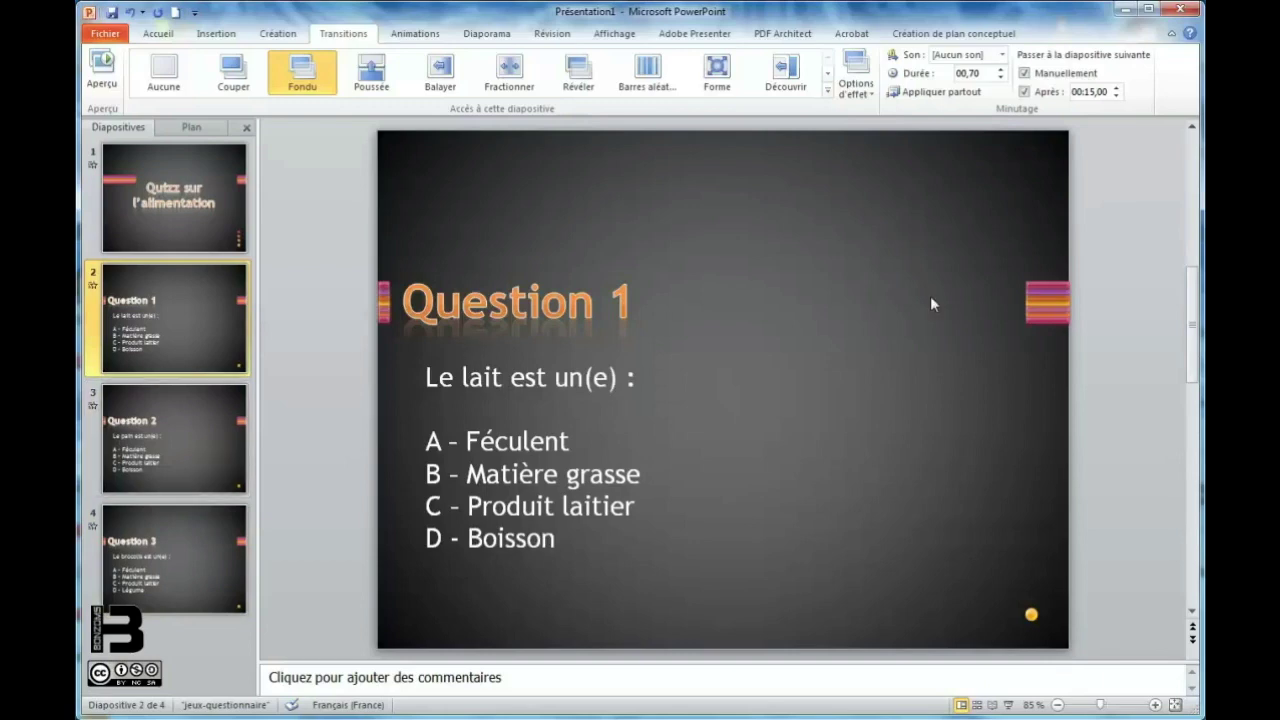
{"action": "left_click", "coordinate": [947, 100]}
{"action": "left_click", "coordinate": [175, 202]}
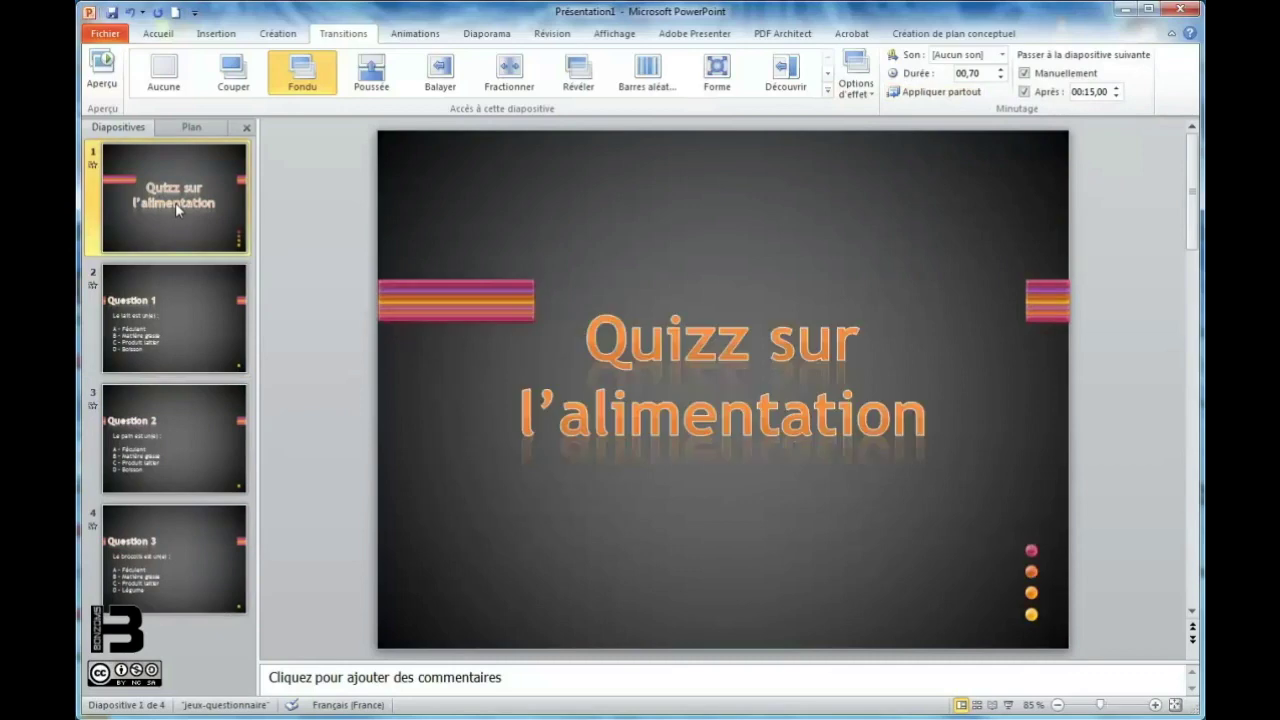
{"action": "left_click", "coordinate": [1117, 88]}
{"action": "left_click", "coordinate": [1117, 88]}
{"action": "left_click", "coordinate": [1117, 88]}
{"action": "left_click", "coordinate": [1117, 88]}
{"action": "left_click", "coordinate": [1117, 88]}
{"action": "left_click", "coordinate": [1117, 88]}
{"action": "left_click", "coordinate": [184, 329]}
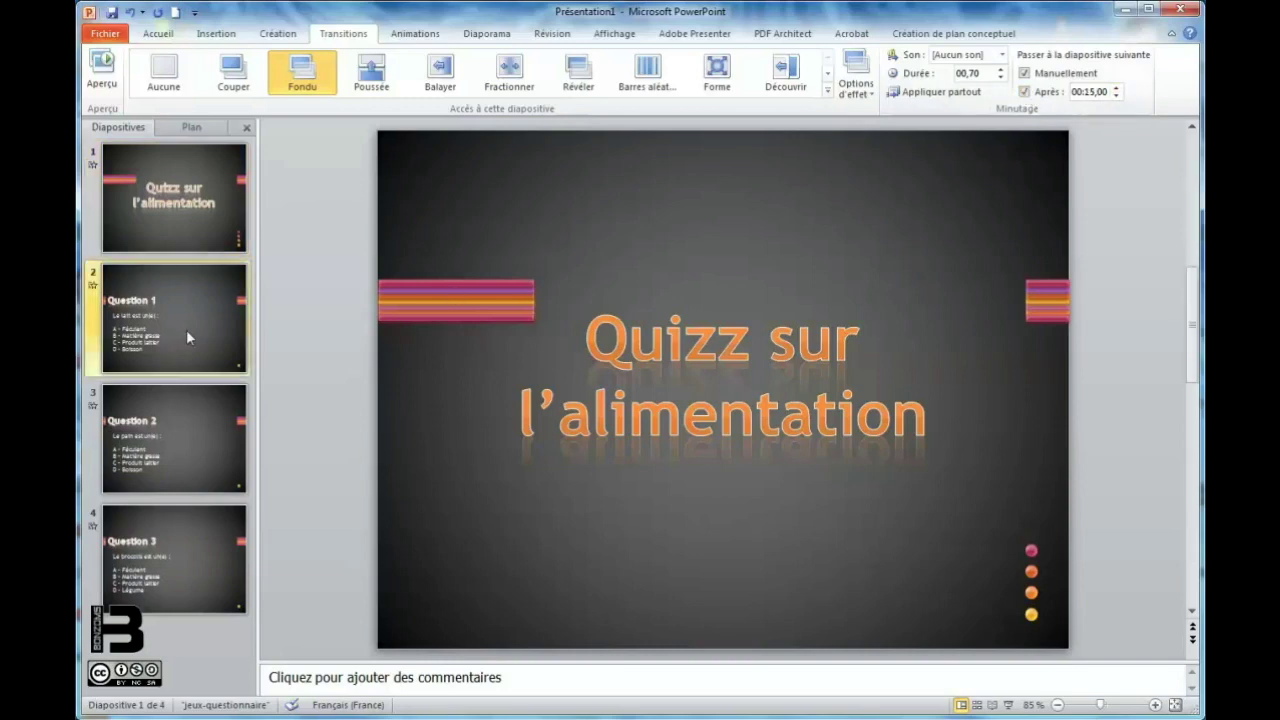
{"action": "left_click", "coordinate": [178, 441]}
{"action": "key", "text": "Down"}
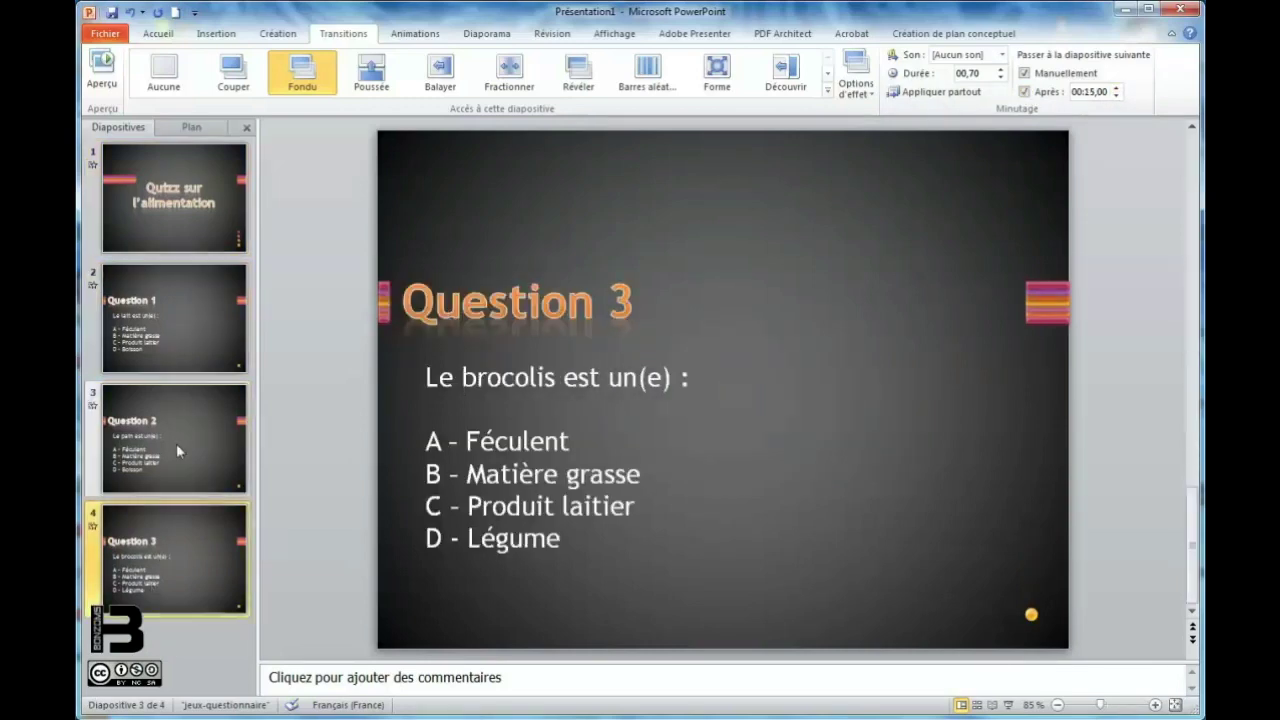
{"action": "left_click", "coordinate": [196, 327]}
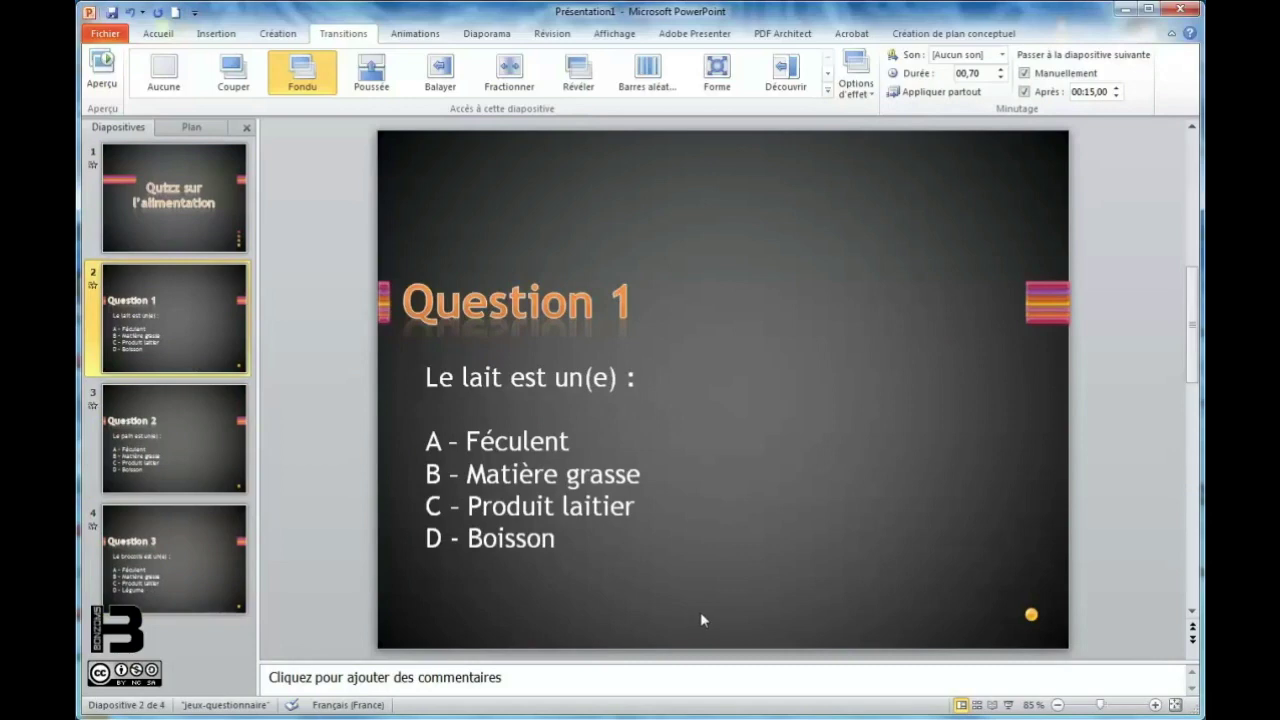